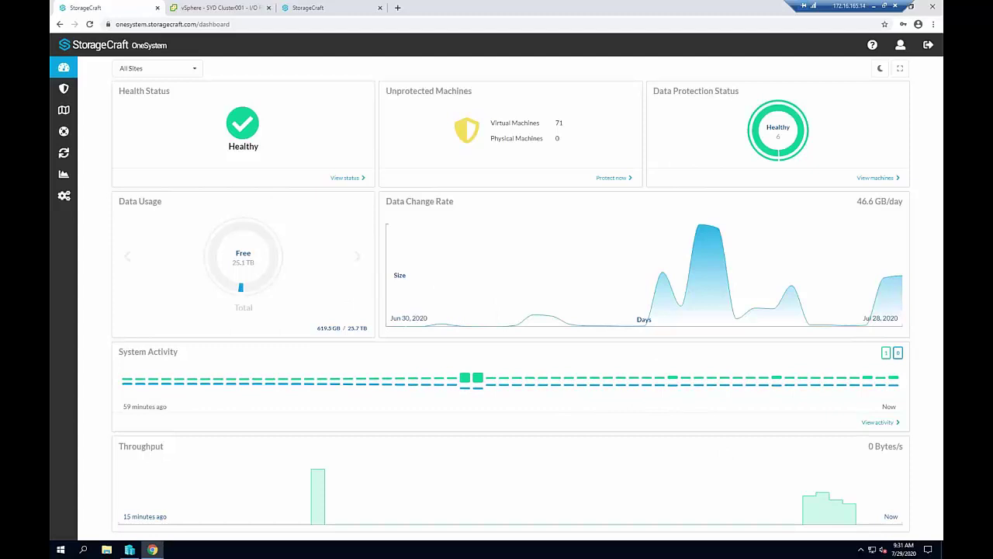
View the dashboard filtered to the Auckland site, and return it to All Sites
{"action": "left_click", "coordinate": [194, 70]}
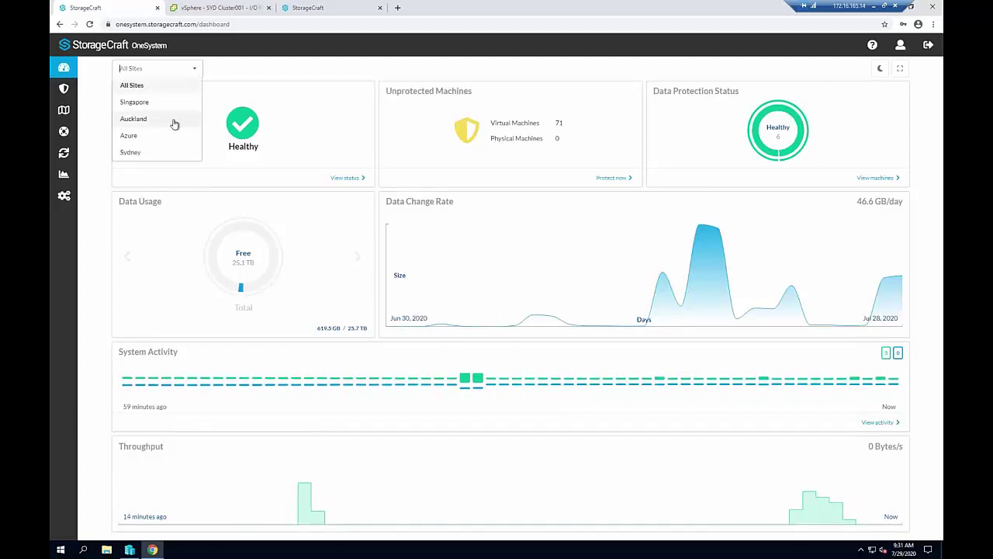
{"action": "left_click", "coordinate": [134, 118]}
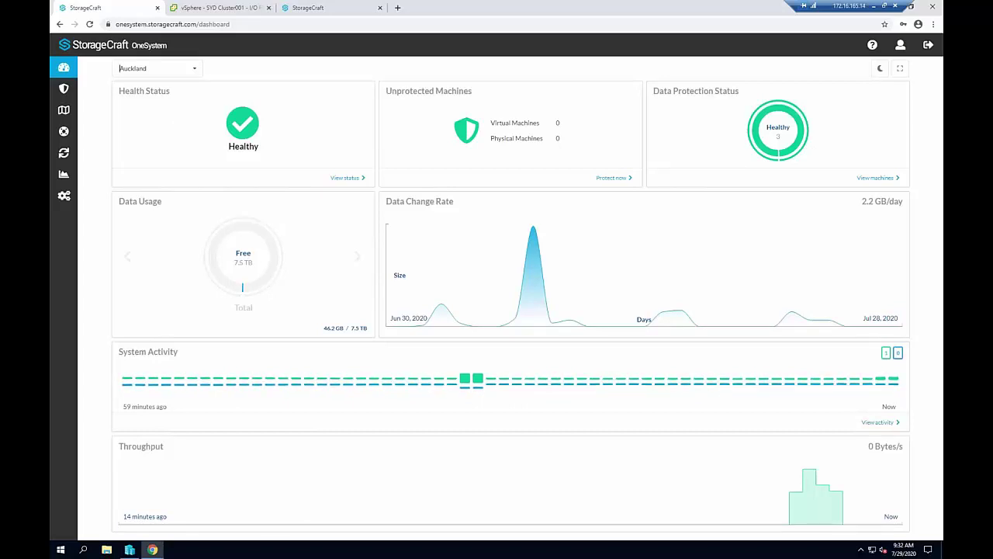
{"action": "left_click", "coordinate": [194, 69]}
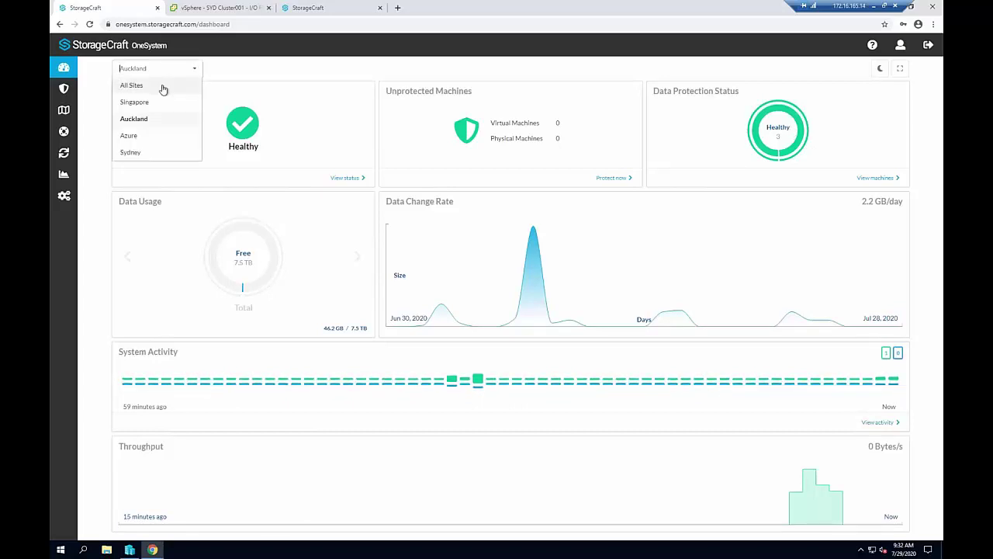
{"action": "left_click", "coordinate": [161, 89]}
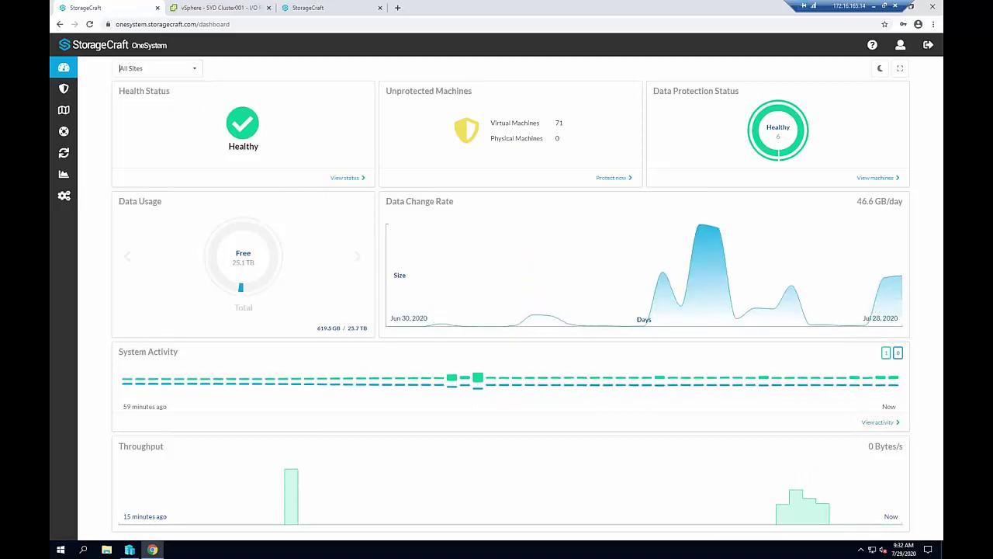
Examine the configured sites, including the blank Add Site form and the Auckland site's ID
{"action": "left_click", "coordinate": [67, 196]}
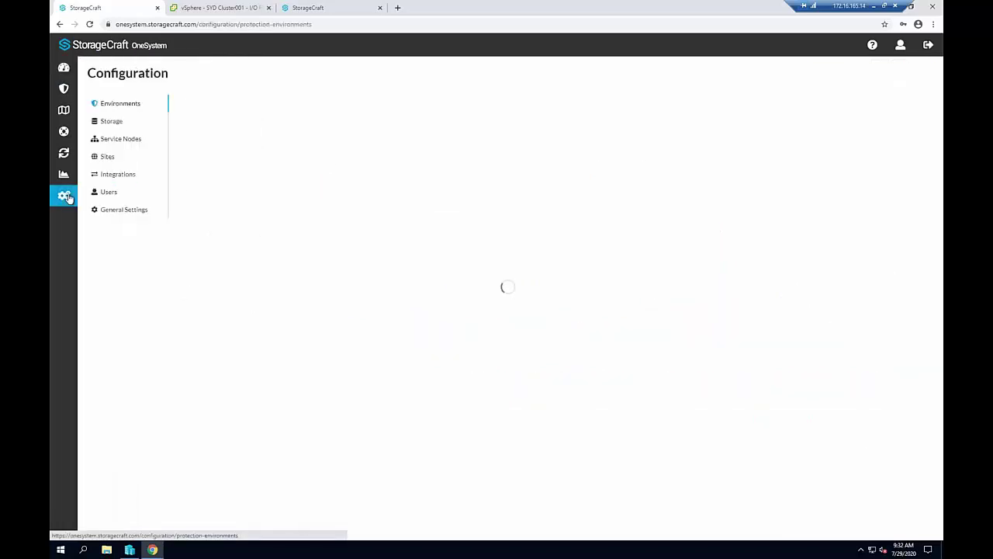
{"action": "left_click", "coordinate": [110, 159]}
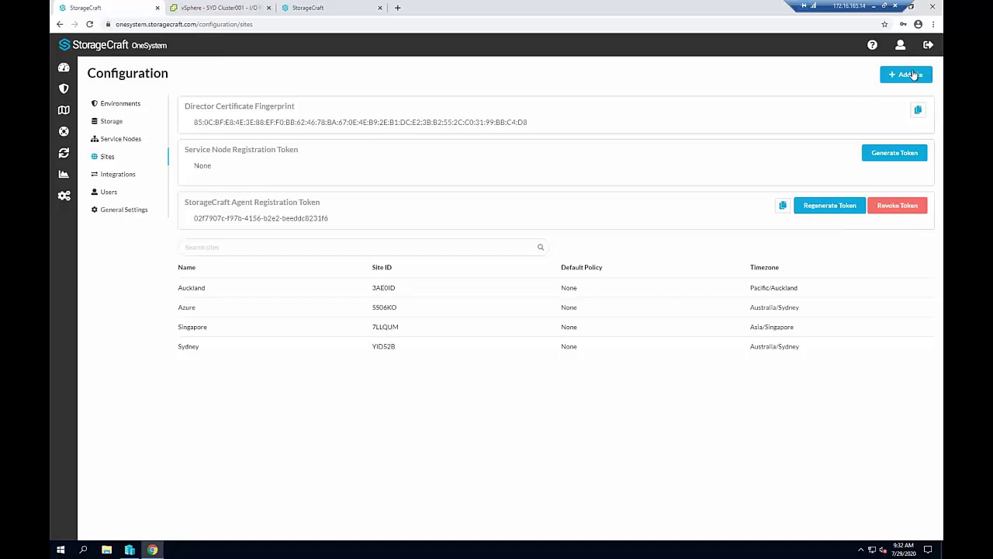
{"action": "left_click", "coordinate": [907, 74]}
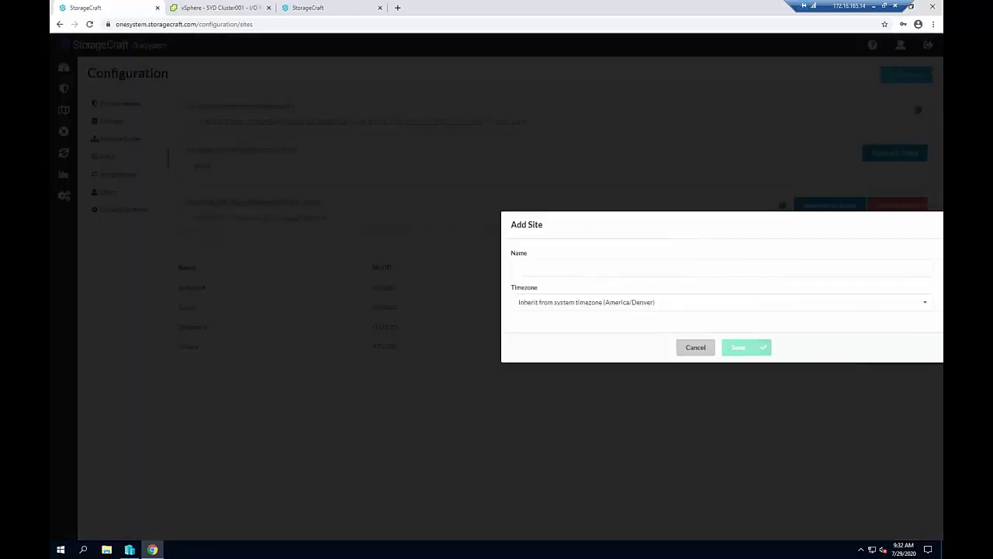
{"action": "left_click", "coordinate": [695, 349]}
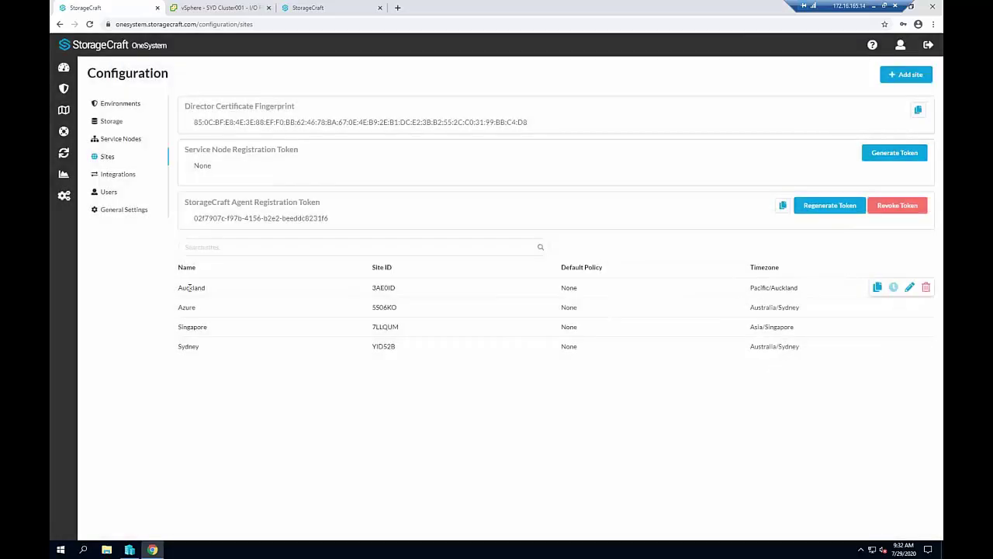
{"action": "double_click", "coordinate": [383, 288]}
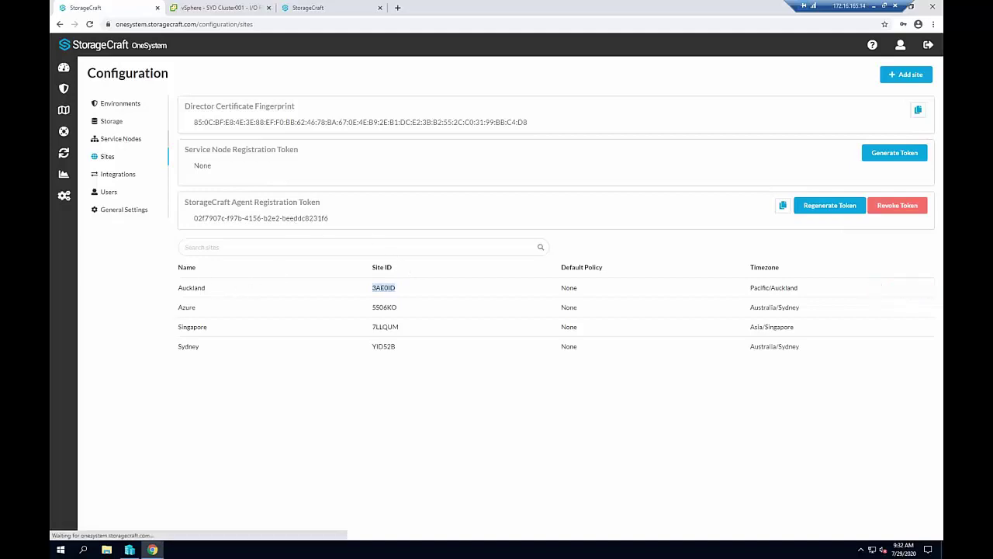
Review the service nodes and their available actions, and examine the Sydney Hyper-V environment's type and machine total
{"action": "left_click", "coordinate": [121, 140]}
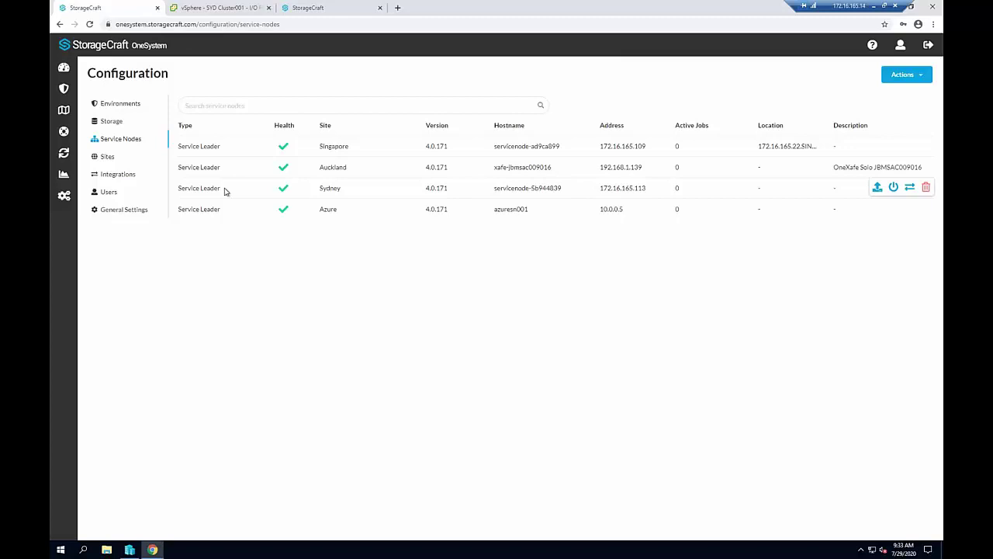
{"action": "left_click", "coordinate": [905, 75]}
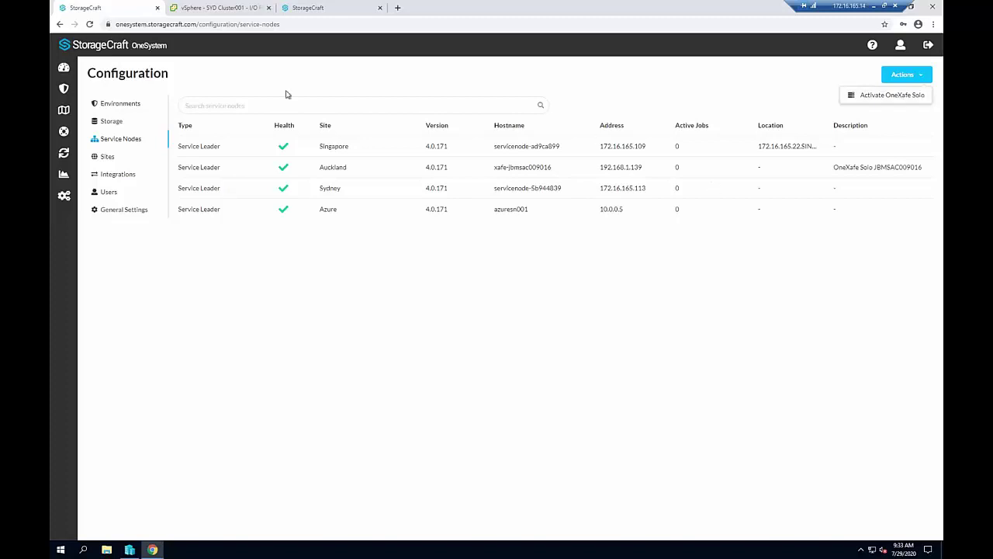
{"action": "left_click", "coordinate": [121, 105]}
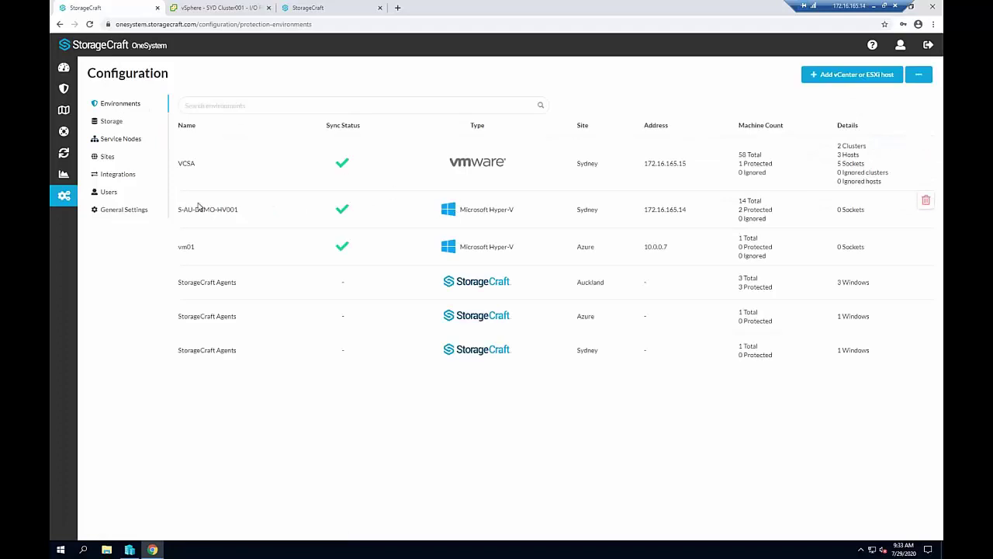
{"action": "left_click_drag", "start_coordinate": [514, 209], "coordinate": [440, 211]}
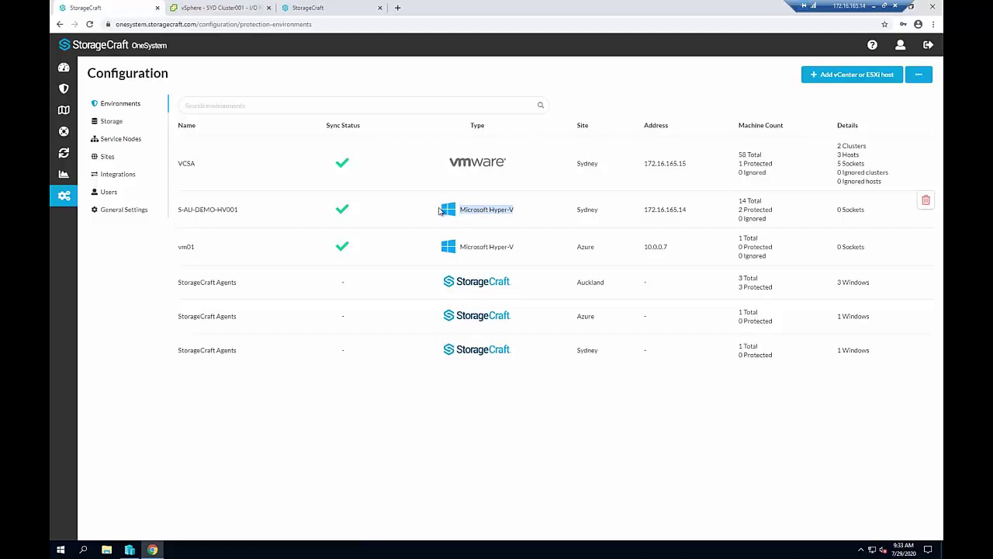
{"action": "left_click", "coordinate": [749, 201]}
{"action": "triple_click", "coordinate": [750, 201]}
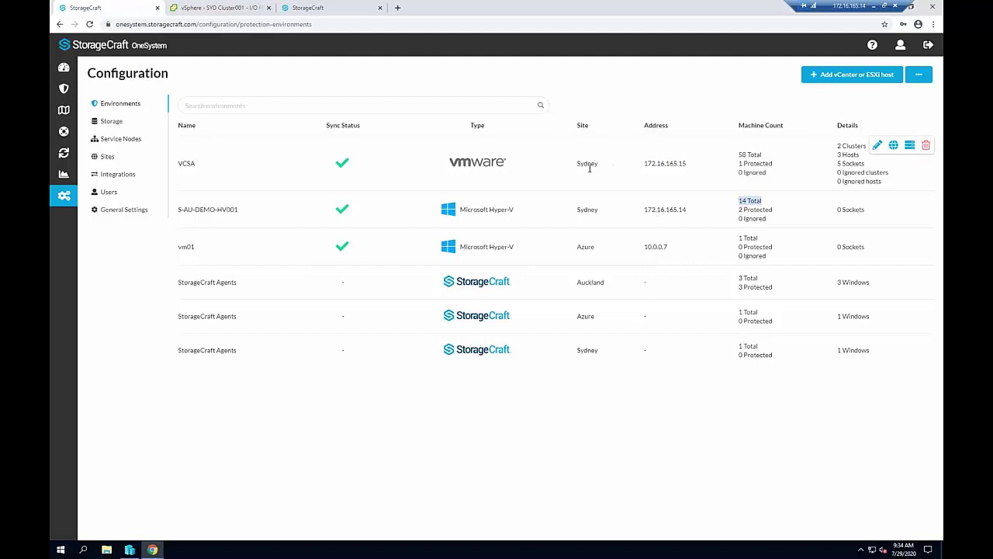
Inspect the form for adding a vCenter or ESXi host, including its site choices, and close it without saving
{"action": "left_click", "coordinate": [845, 77]}
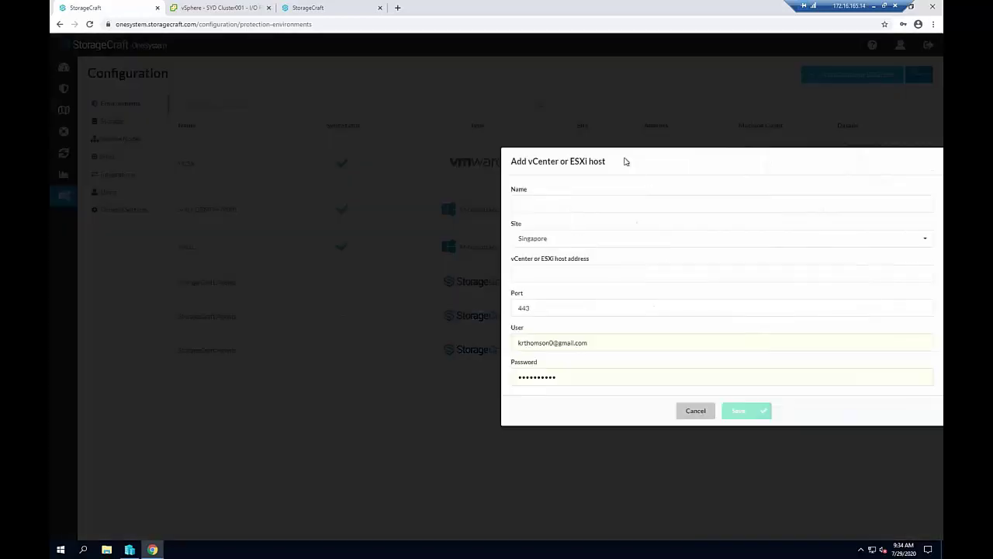
{"action": "left_click", "coordinate": [560, 238]}
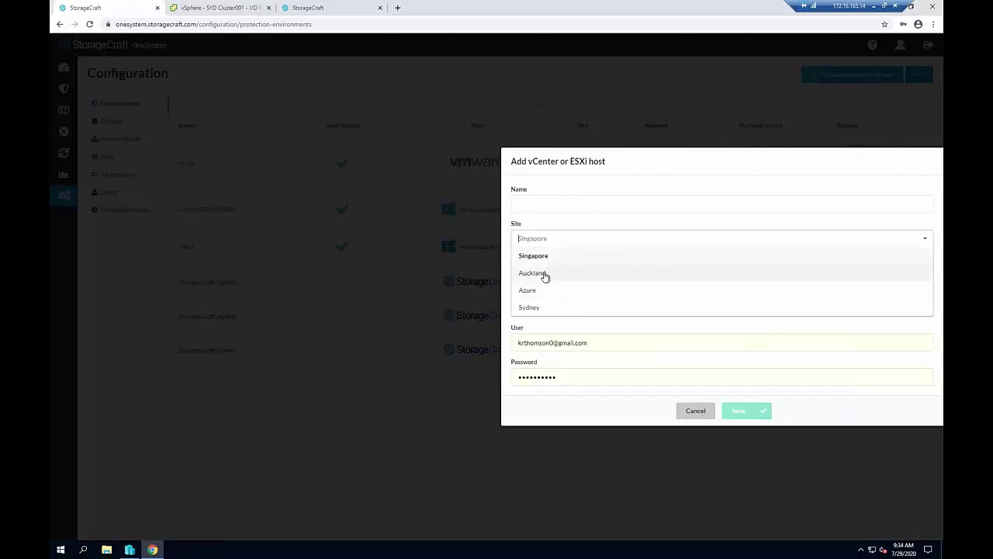
{"action": "left_click", "coordinate": [698, 411]}
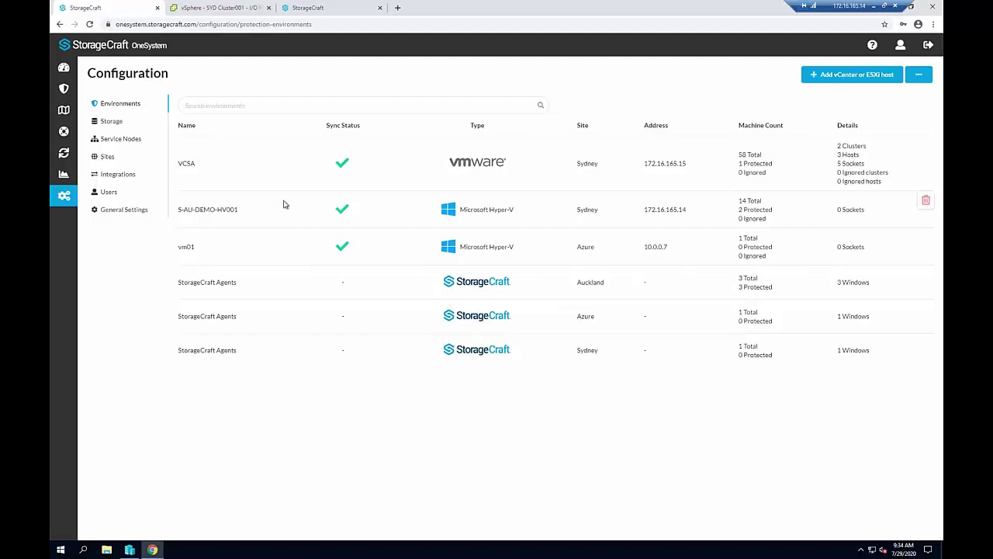
Examine the storage list, checking the Auckland USB and local drives' site and type and the SYD-SX-CloudOS path
{"action": "left_click", "coordinate": [113, 122]}
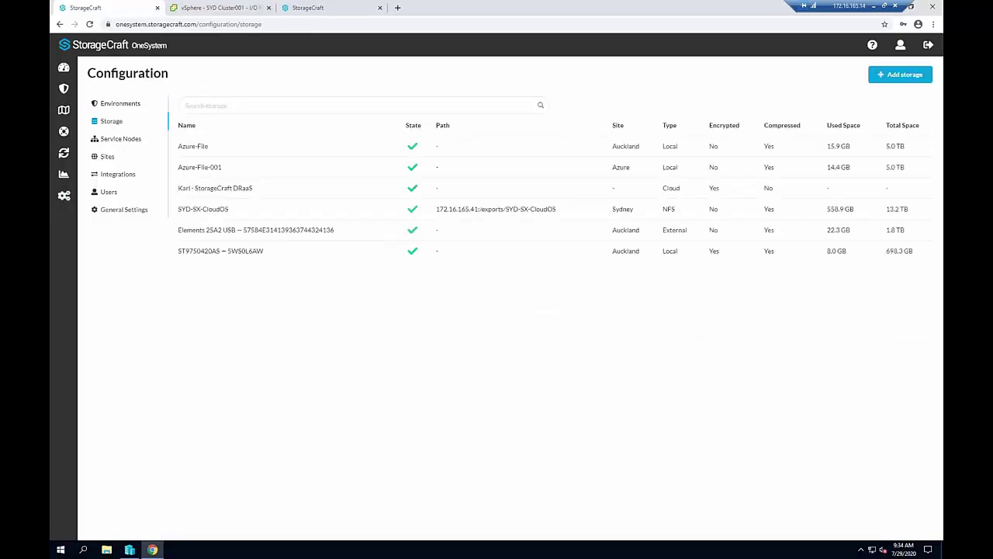
{"action": "triple_click", "coordinate": [210, 230]}
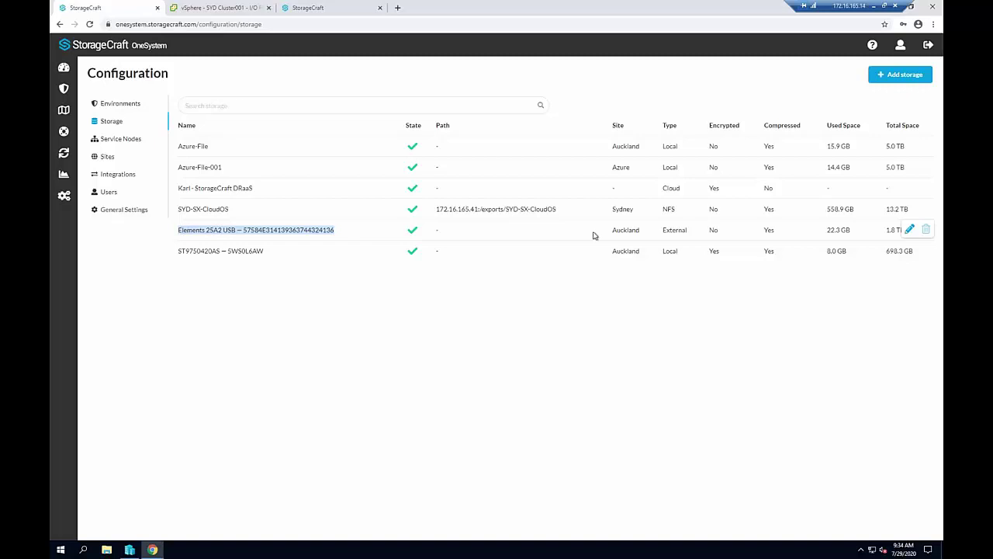
{"action": "double_click", "coordinate": [630, 230]}
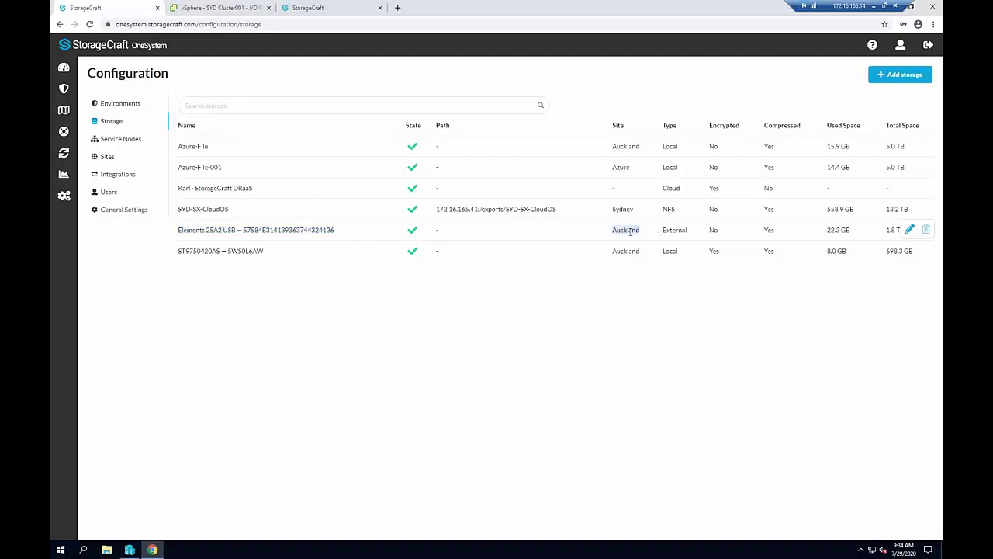
{"action": "double_click", "coordinate": [667, 231]}
{"action": "left_click", "coordinate": [216, 249]}
{"action": "triple_click", "coordinate": [216, 249]}
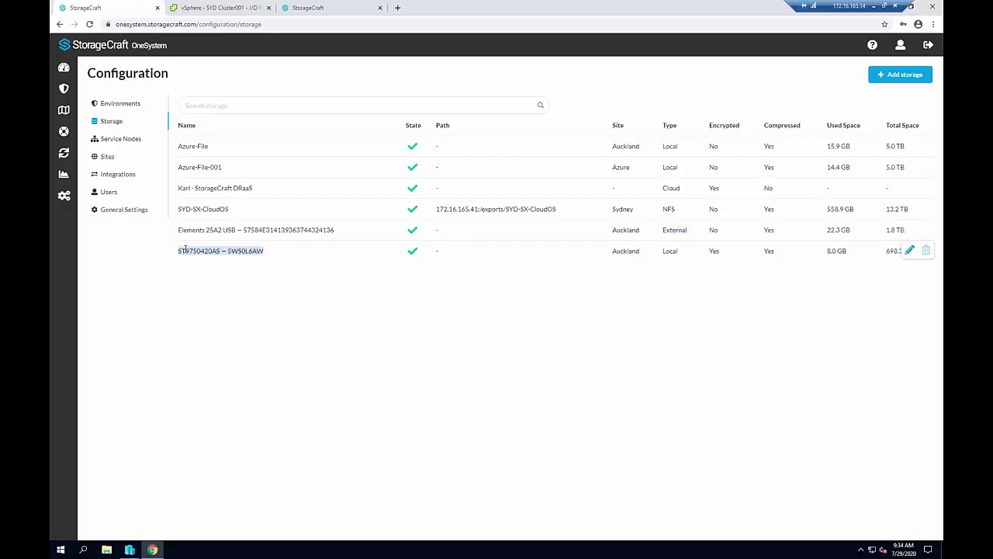
{"action": "double_click", "coordinate": [637, 250]}
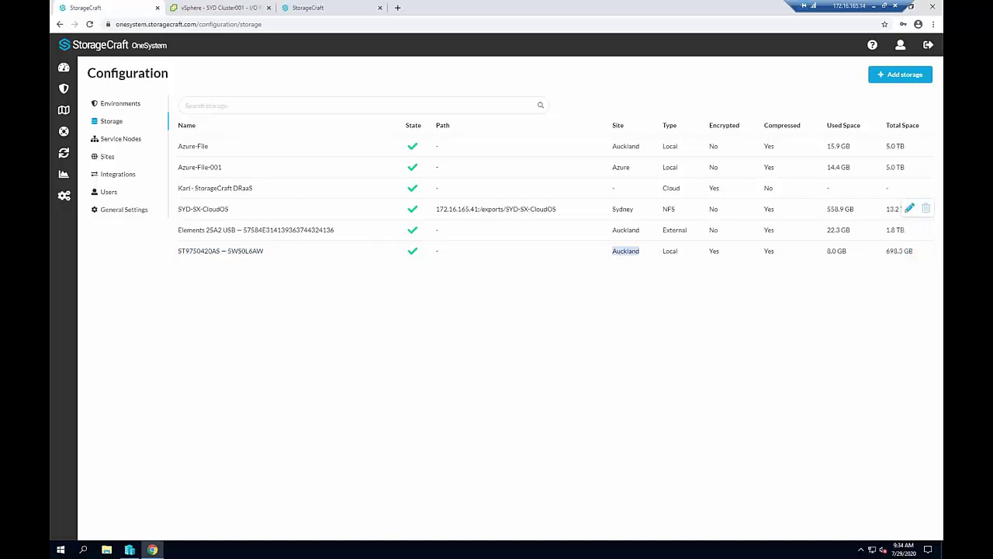
{"action": "triple_click", "coordinate": [520, 211]}
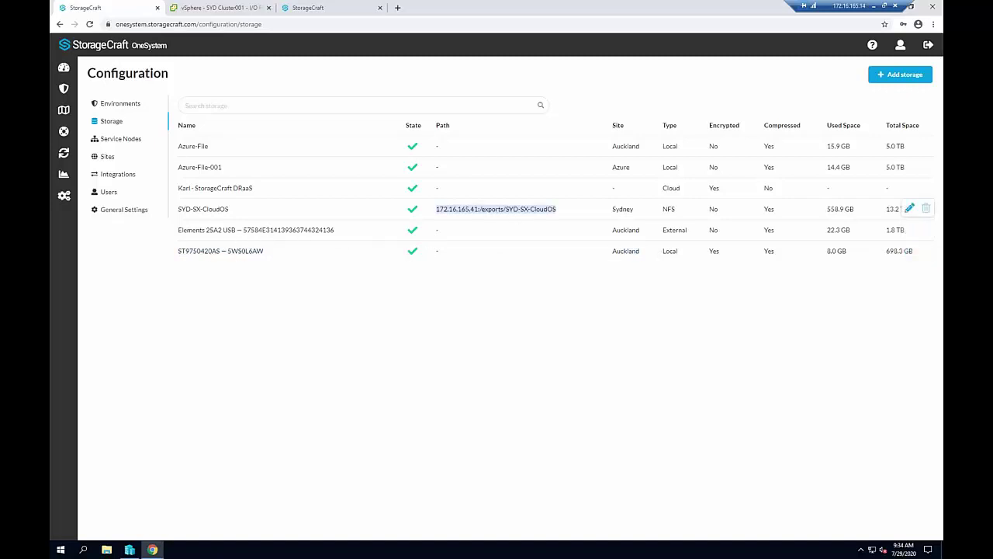
Try out the Add Storage form with type NFS and site Auckland, and discard it
{"action": "left_click", "coordinate": [900, 75]}
{"action": "left_click", "coordinate": [578, 166]}
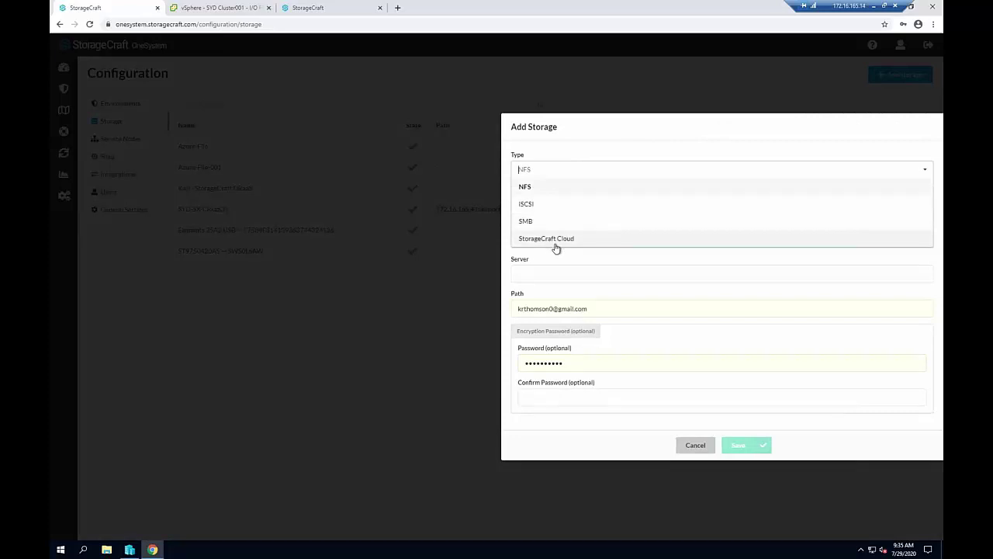
{"action": "left_click", "coordinate": [537, 187]}
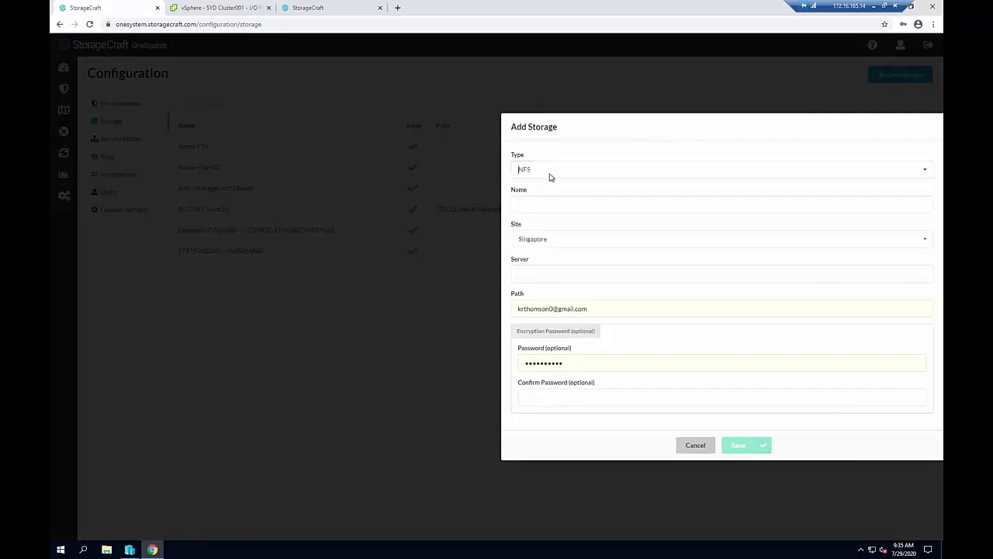
{"action": "left_click", "coordinate": [547, 238]}
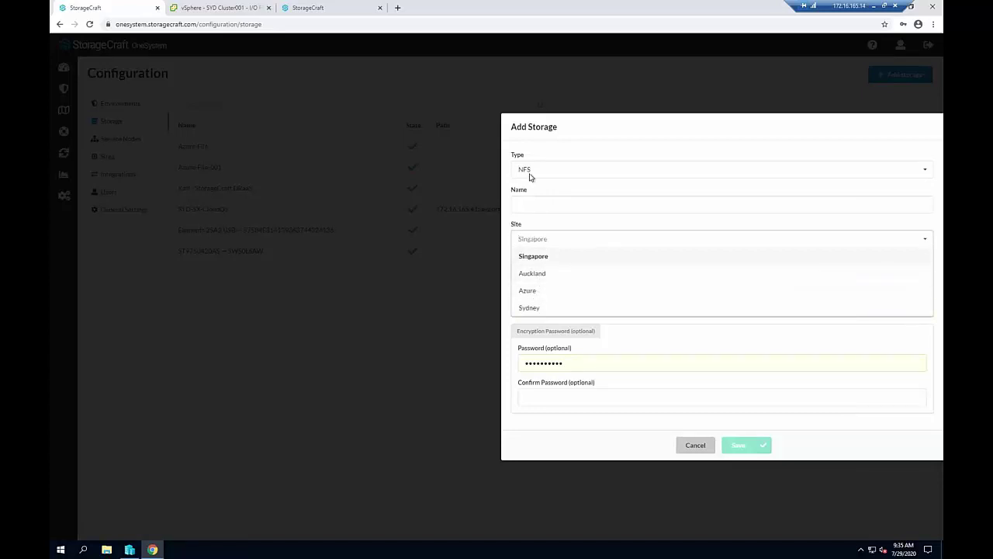
{"action": "left_click", "coordinate": [544, 272]}
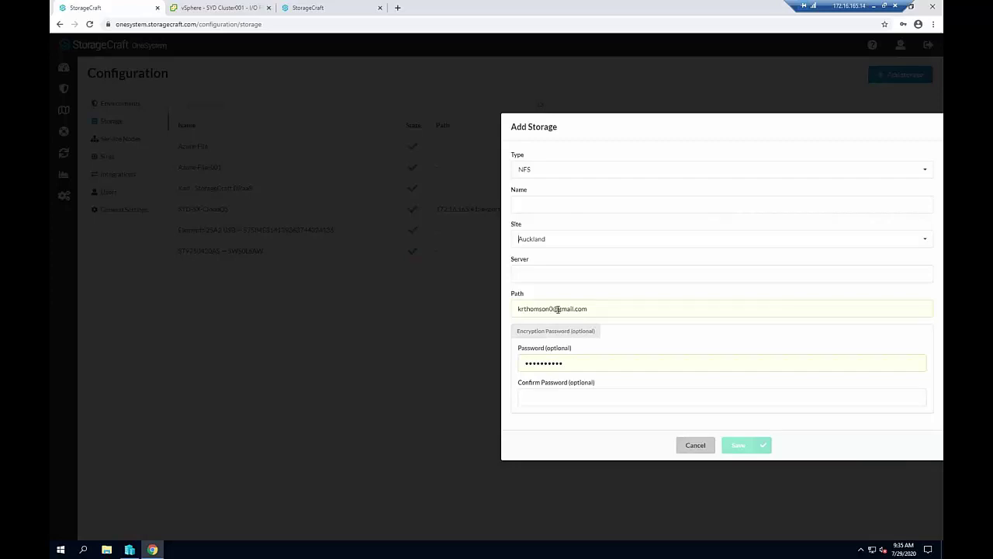
{"action": "left_click", "coordinate": [695, 445]}
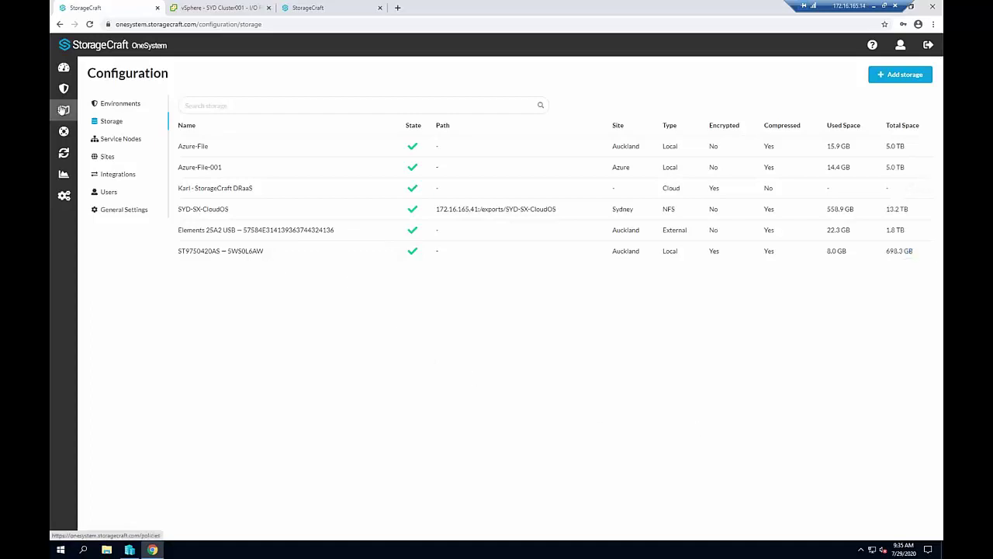
Start a new protection policy, view the Daily snapshot settings, and set the snapshot interval to 1 hr
{"action": "left_click", "coordinate": [63, 110]}
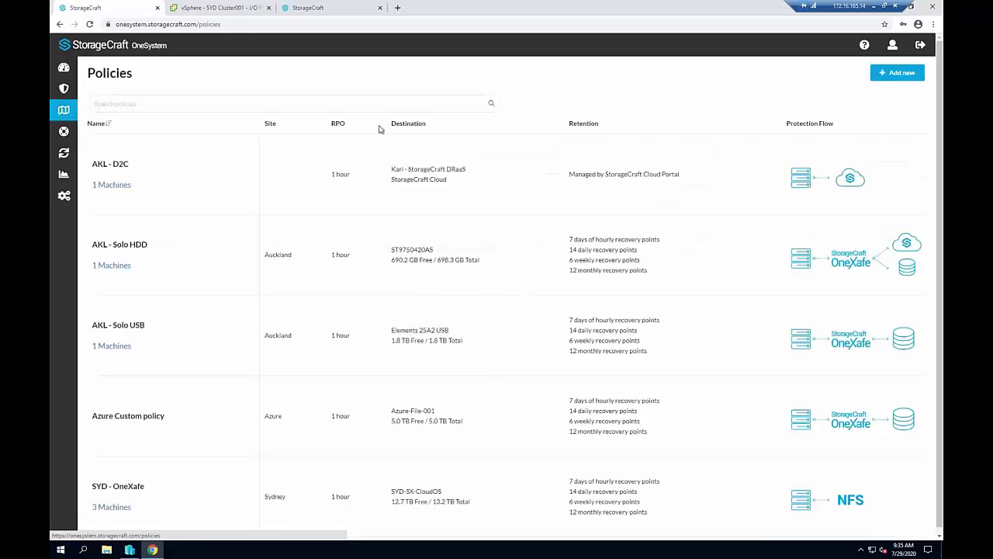
{"action": "left_click", "coordinate": [894, 74]}
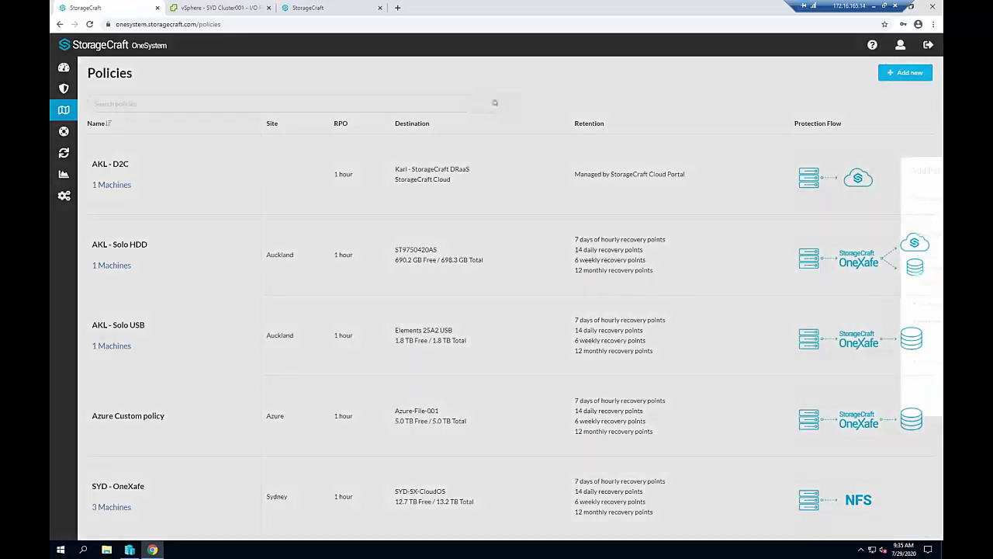
{"action": "left_click", "coordinate": [550, 247]}
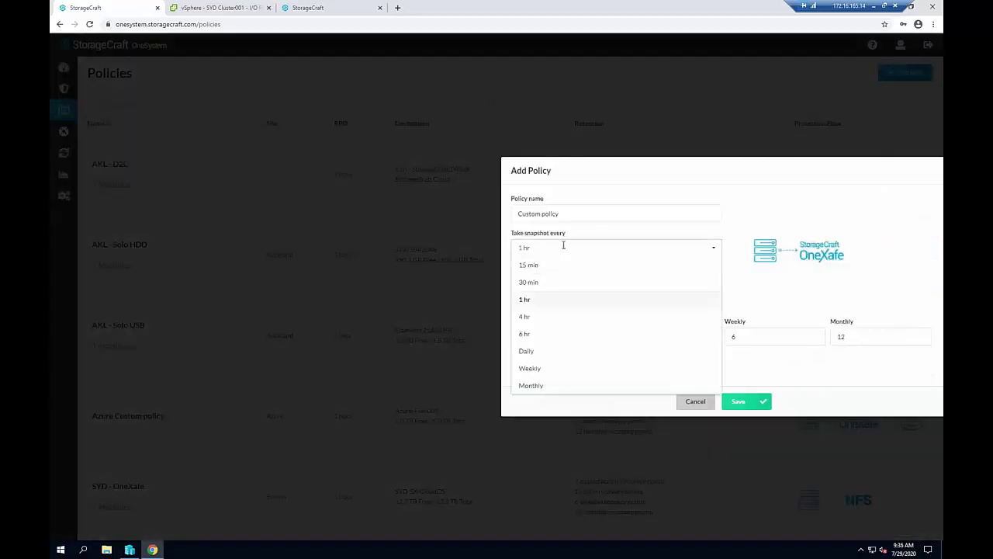
{"action": "left_click", "coordinate": [545, 351]}
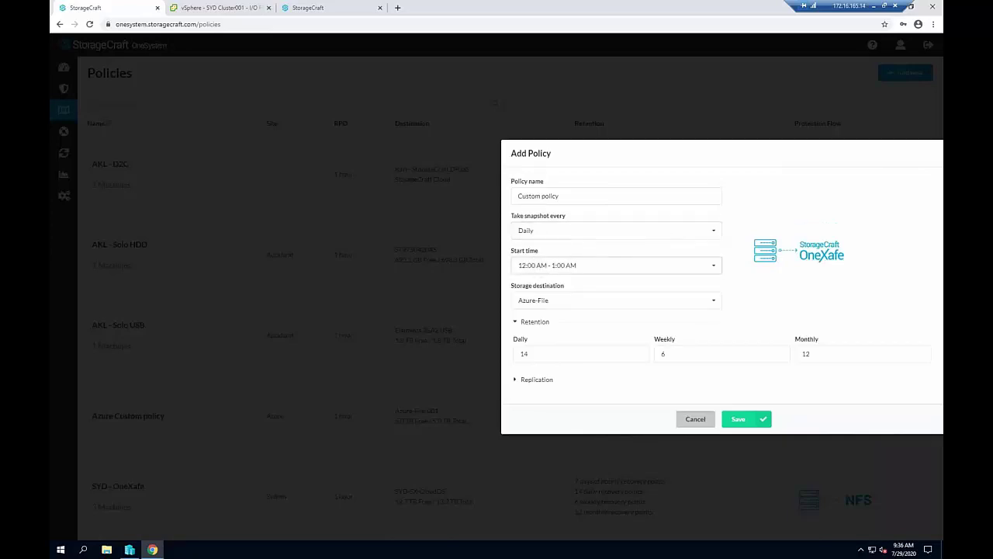
{"action": "left_click", "coordinate": [561, 230]}
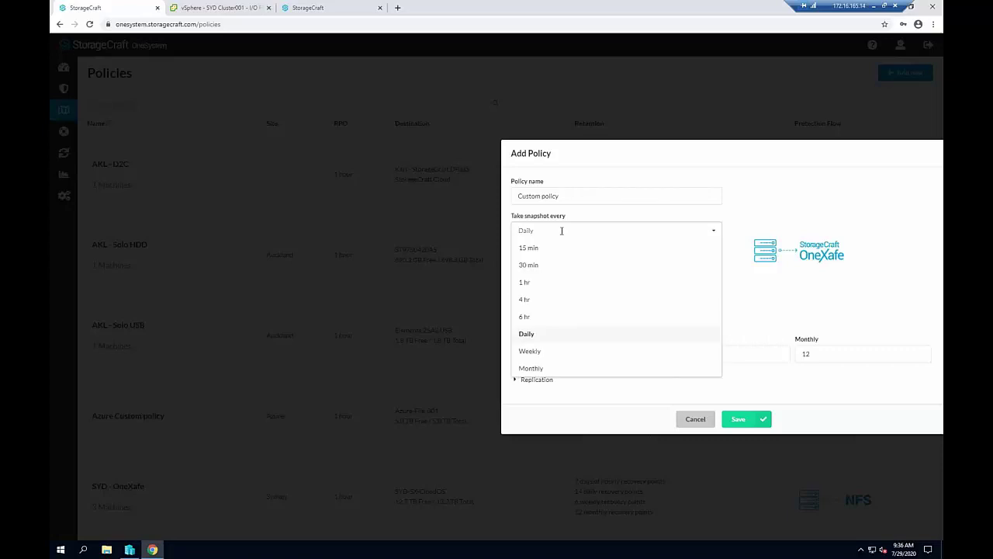
{"action": "left_click", "coordinate": [536, 282]}
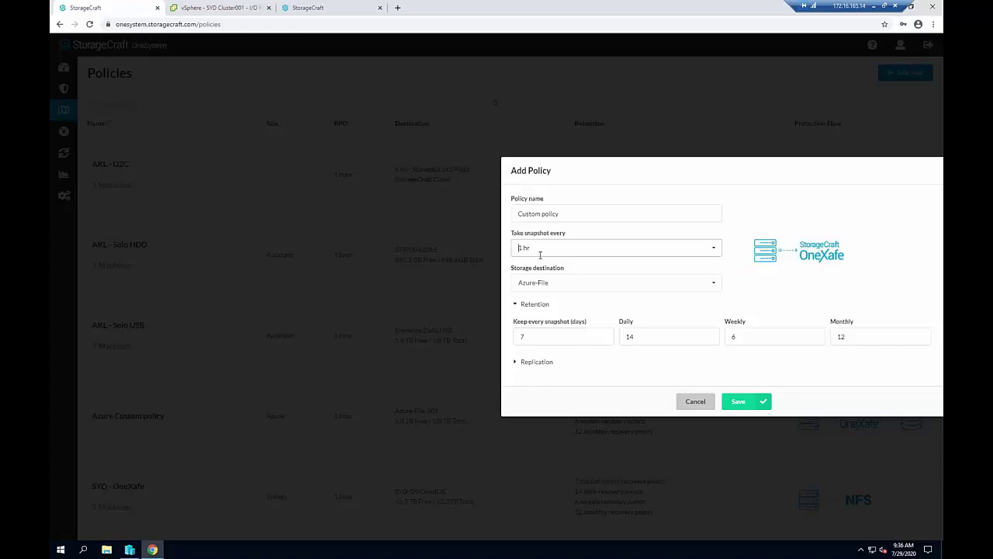
Try the StorageCraft DRaaS cloud and Elements 25A2 USB as the new policy's storage destination
{"action": "left_click", "coordinate": [583, 283]}
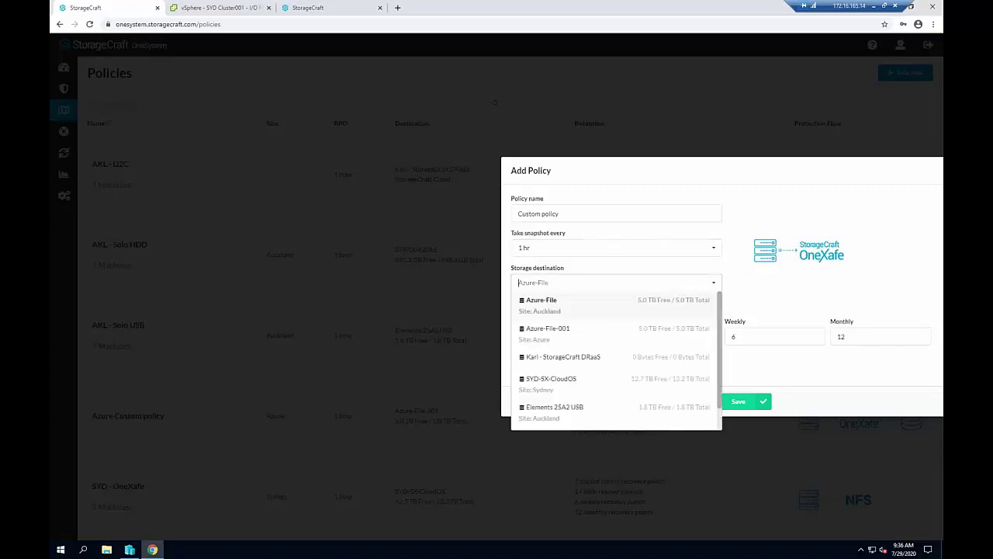
{"action": "left_click", "coordinate": [613, 359]}
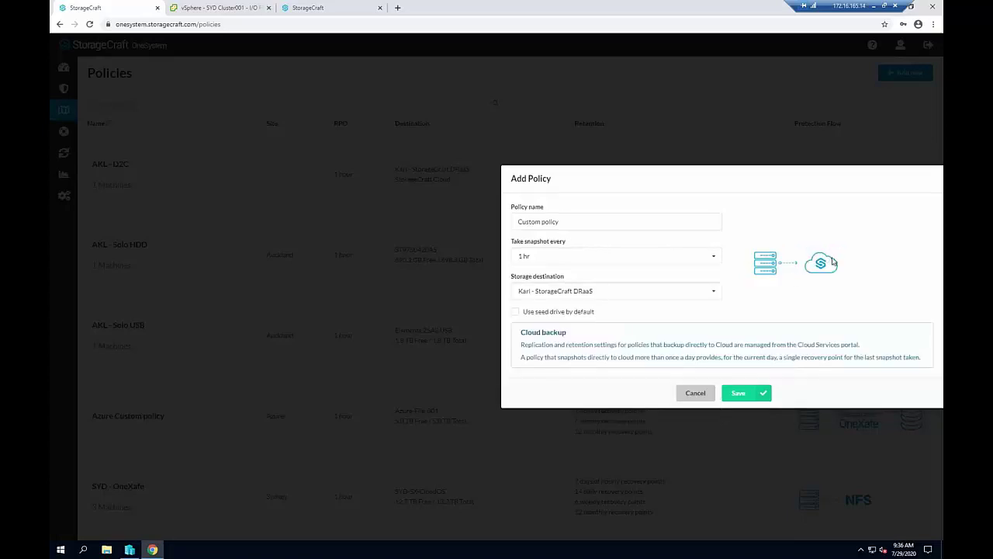
{"action": "left_click", "coordinate": [618, 292]}
{"action": "scroll", "coordinate": [616, 350], "scroll_direction": "down", "scroll_amount": 1}
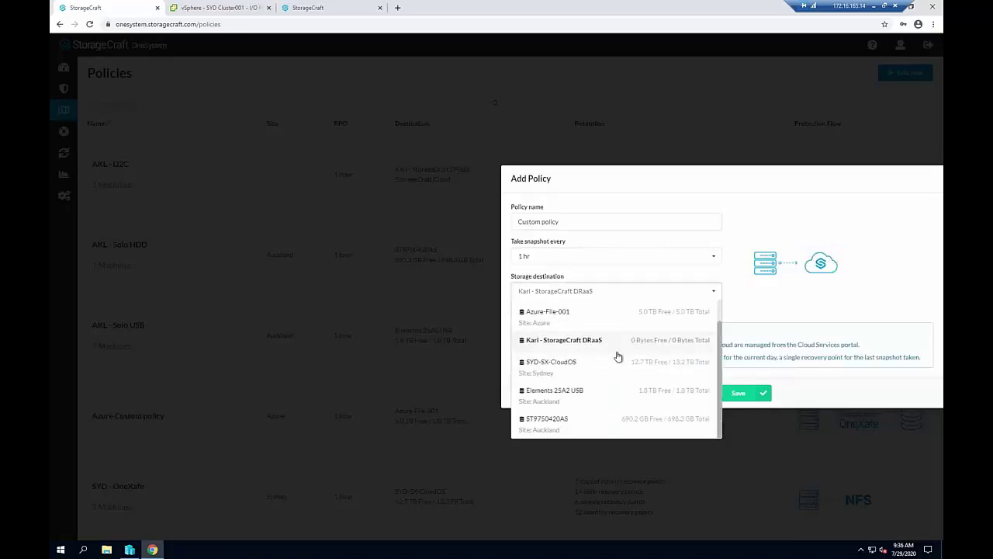
{"action": "left_click", "coordinate": [600, 400]}
{"action": "left_click", "coordinate": [629, 285]}
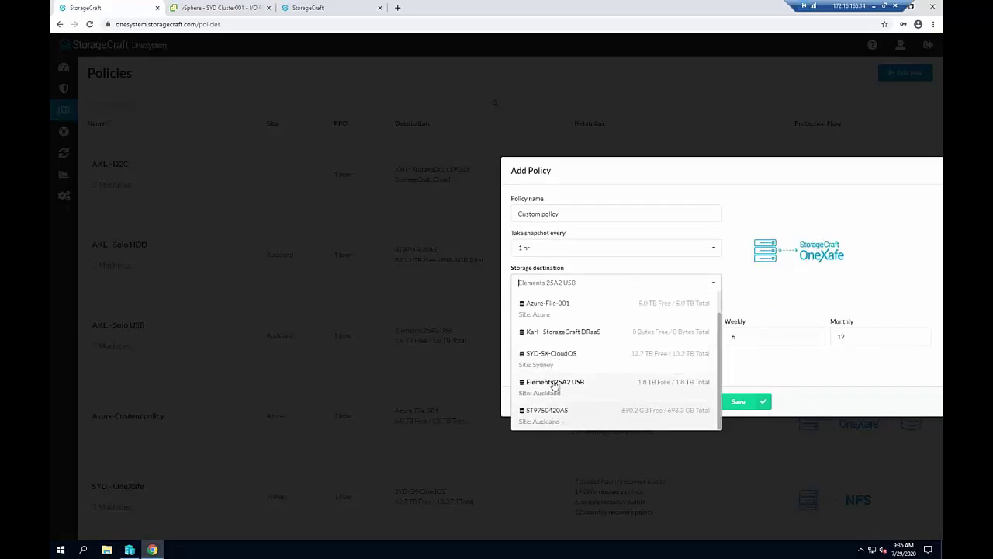
Compare SYD-SX-CloudOS with the StorageCraft DRaaS cloud as storage destination, ending with SYD-SX-CloudOS selected
{"action": "left_click", "coordinate": [568, 356]}
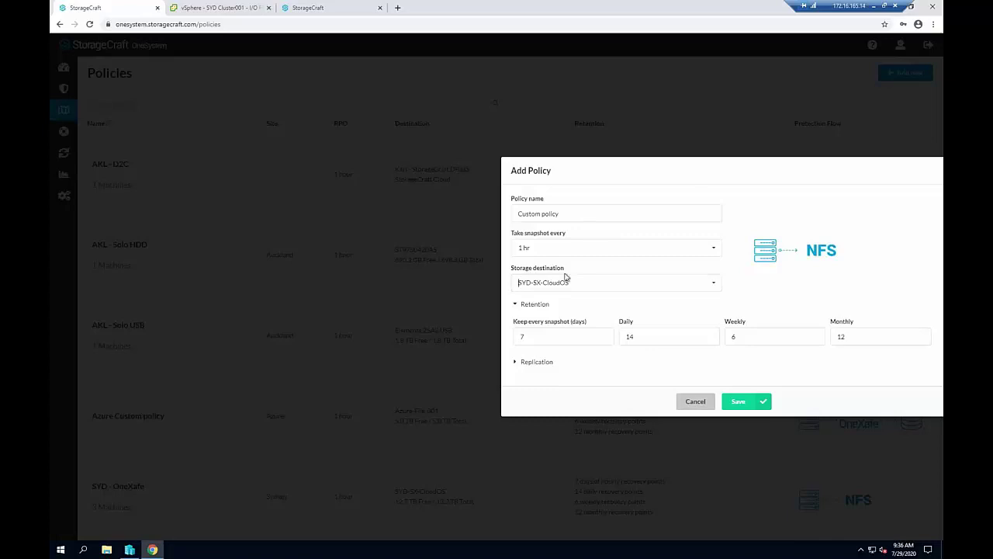
{"action": "left_click", "coordinate": [587, 282]}
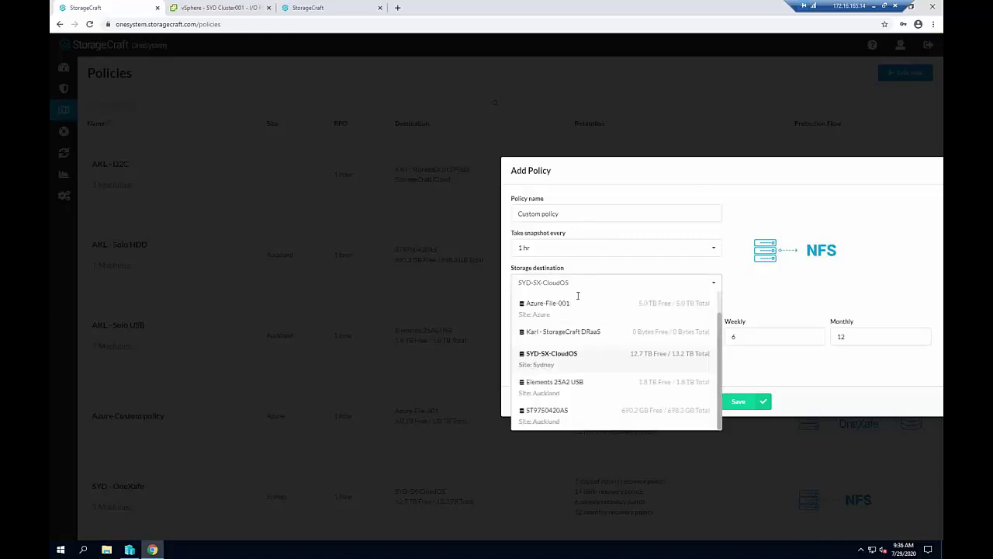
{"action": "left_click", "coordinate": [585, 358]}
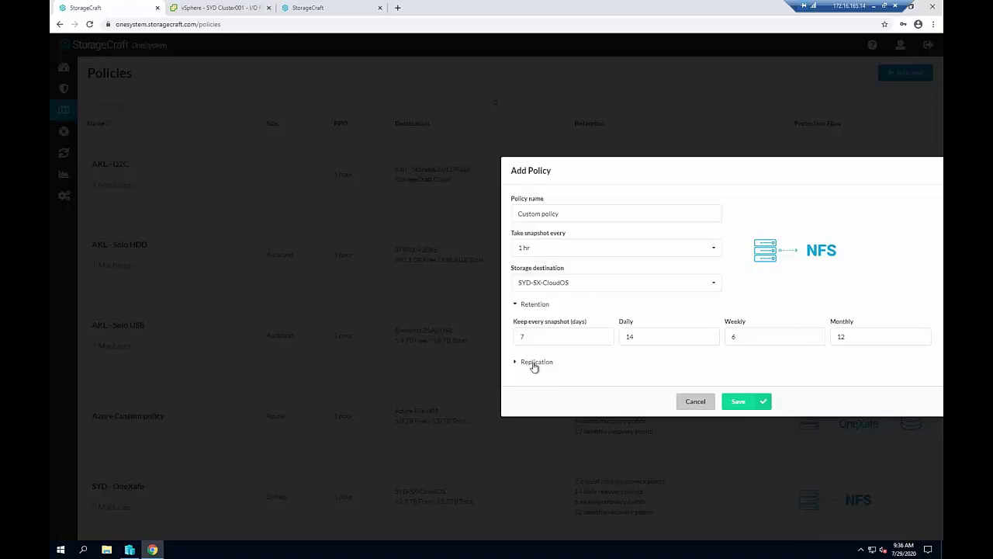
{"action": "left_click", "coordinate": [587, 280]}
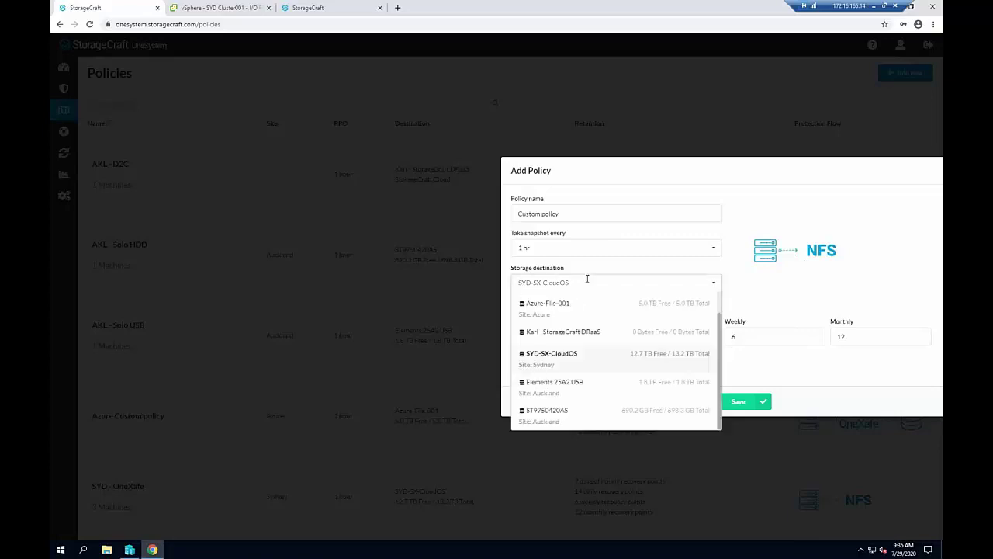
{"action": "left_click", "coordinate": [578, 334]}
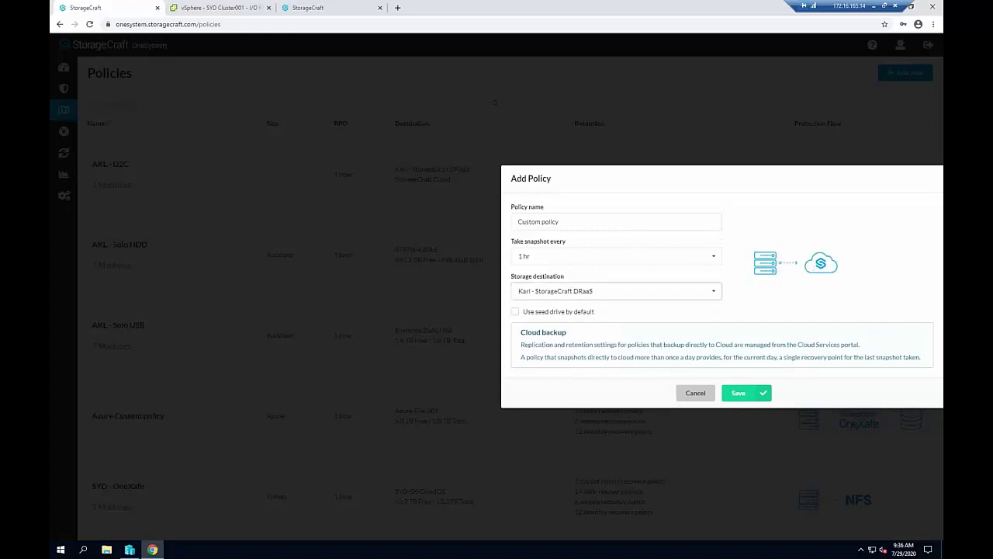
{"action": "left_click", "coordinate": [595, 290]}
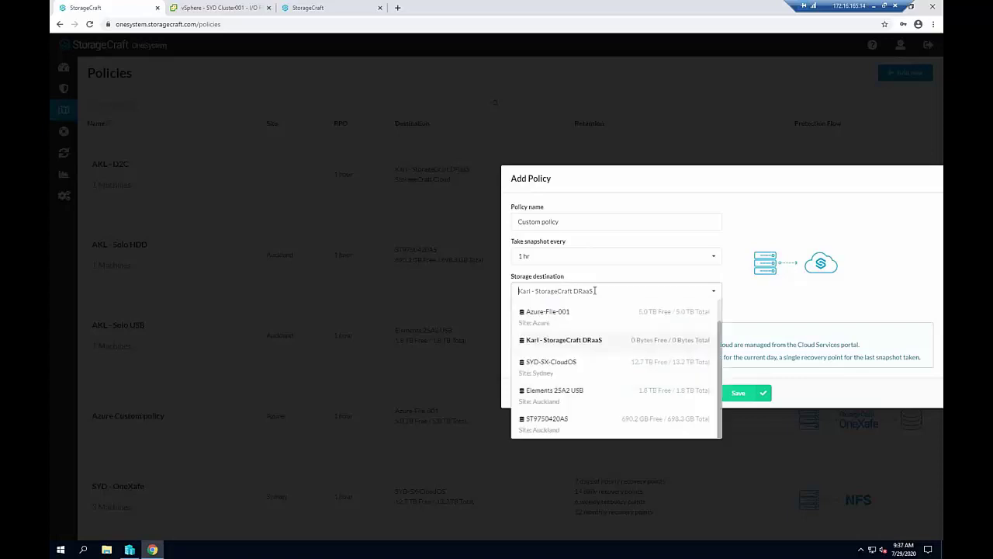
{"action": "left_click", "coordinate": [594, 372]}
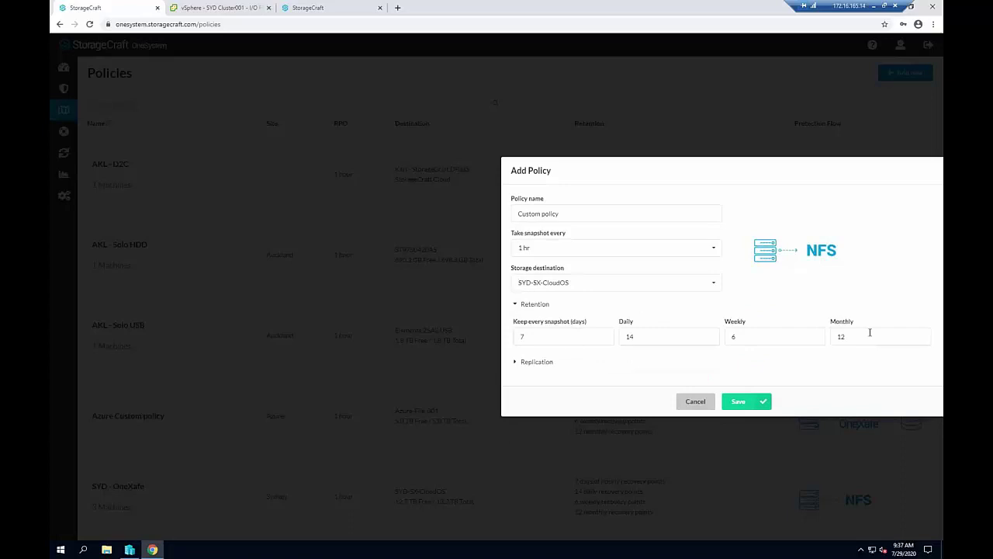
Try out hourly replication to the StorageCraft DRaaS cloud for the new policy, and discard the policy without saving
{"action": "left_click", "coordinate": [537, 363]}
{"action": "left_click", "coordinate": [666, 375]}
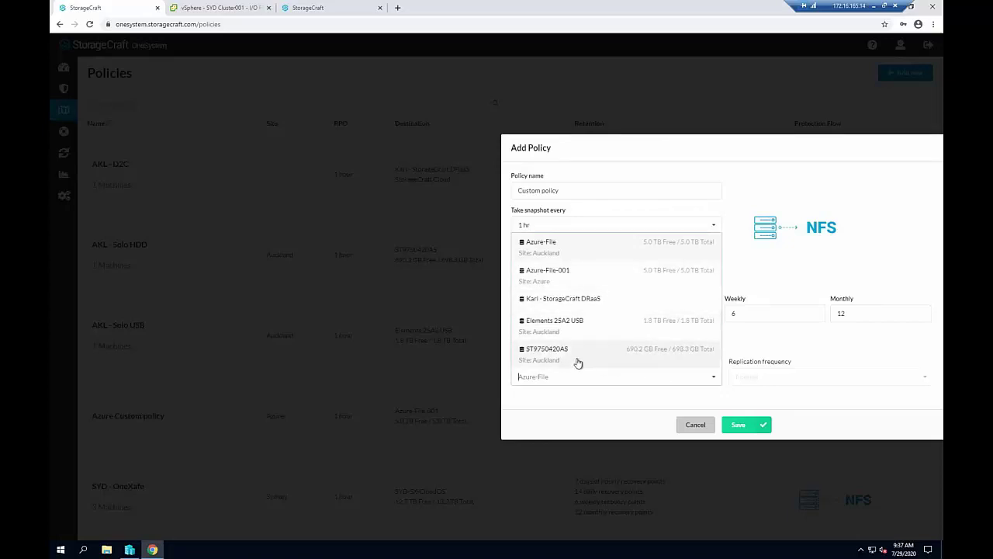
{"action": "left_click", "coordinate": [611, 306]}
{"action": "left_click", "coordinate": [803, 380]}
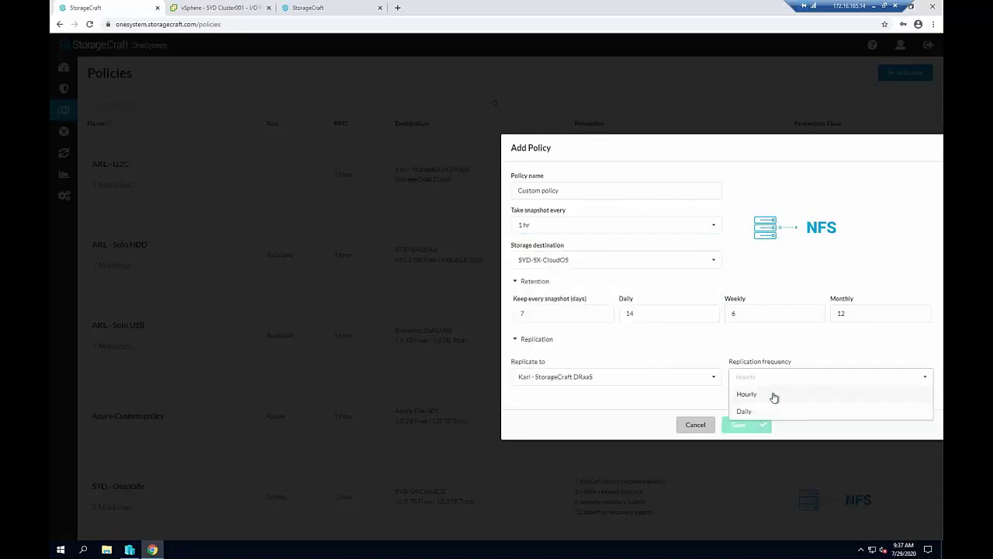
{"action": "left_click", "coordinate": [774, 394]}
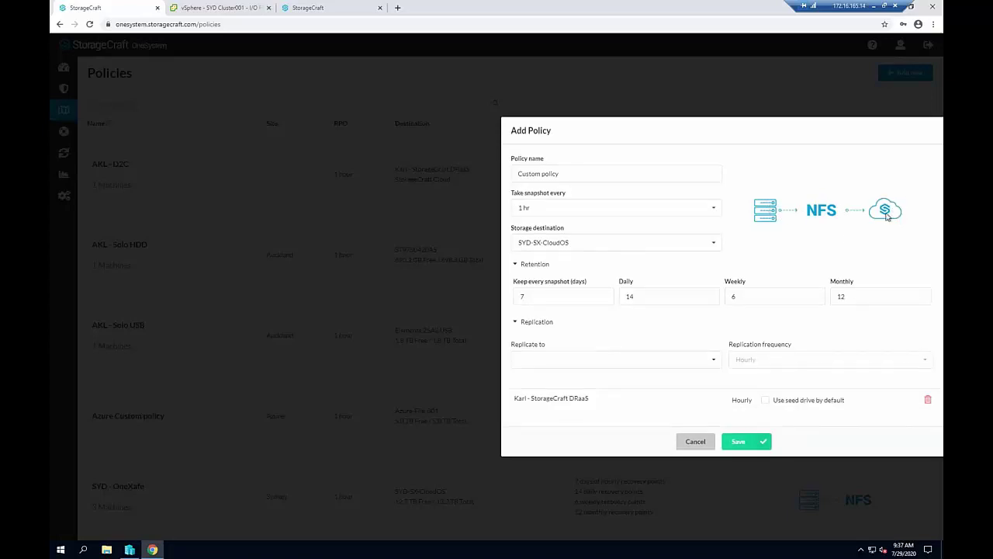
{"action": "left_click", "coordinate": [709, 448]}
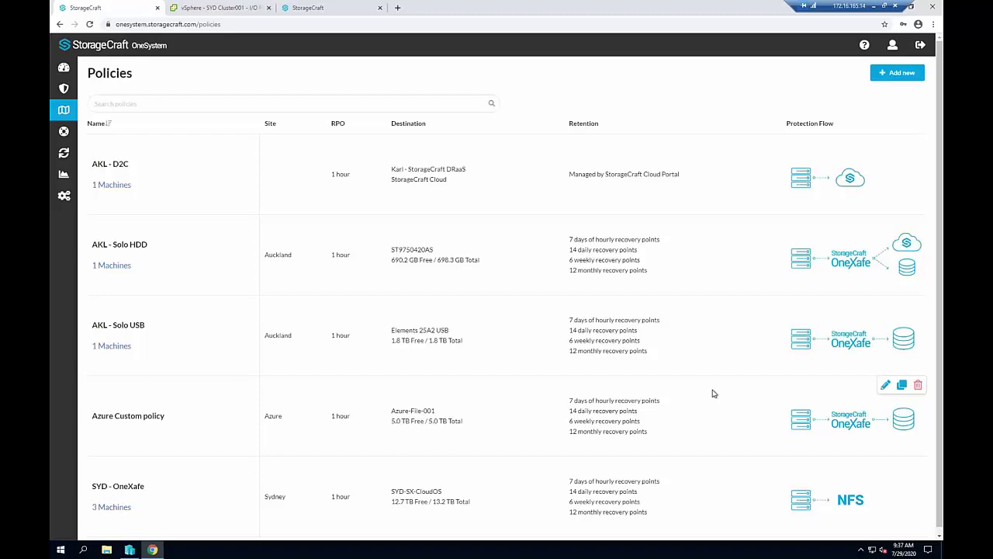
Go to the Protection machine list and remove its Health: Healthy filter
{"action": "left_click", "coordinate": [63, 90]}
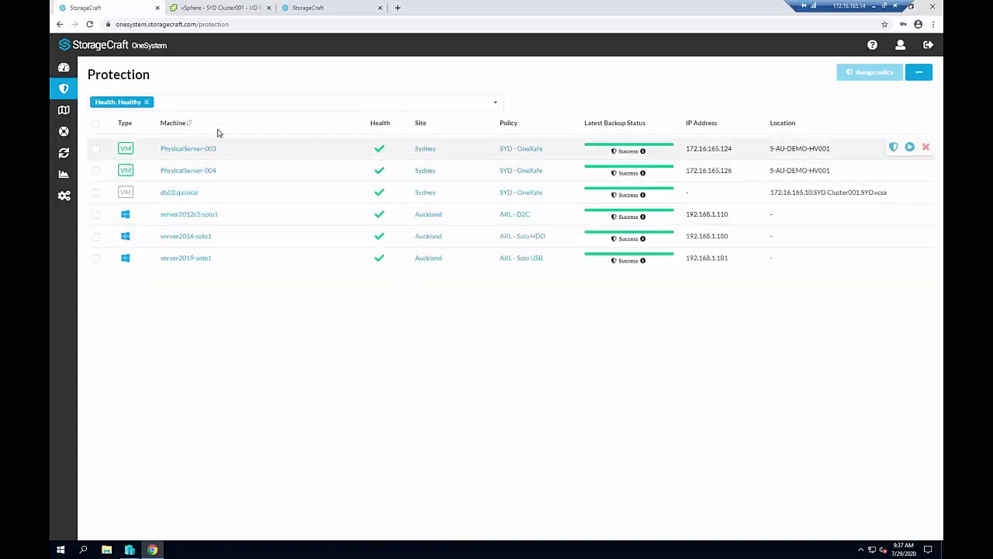
{"action": "left_click", "coordinate": [146, 102]}
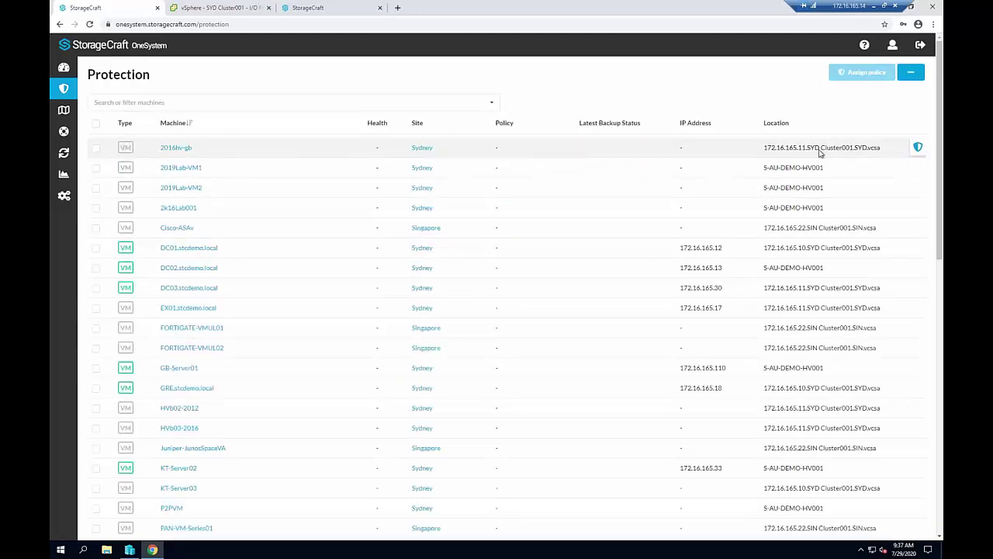
Select the machines 2016hv-gb, DC01.stcdemo.local, 2019Lab-VM1, 2019Lab-VM2 and the Windows entry of PhysicalServer-002
{"action": "left_click", "coordinate": [95, 148]}
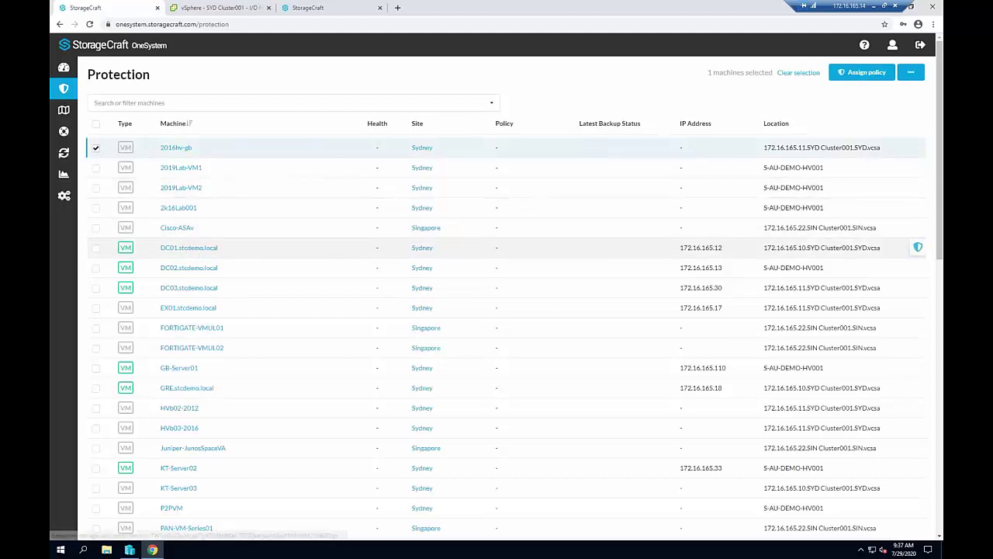
{"action": "left_click", "coordinate": [95, 247]}
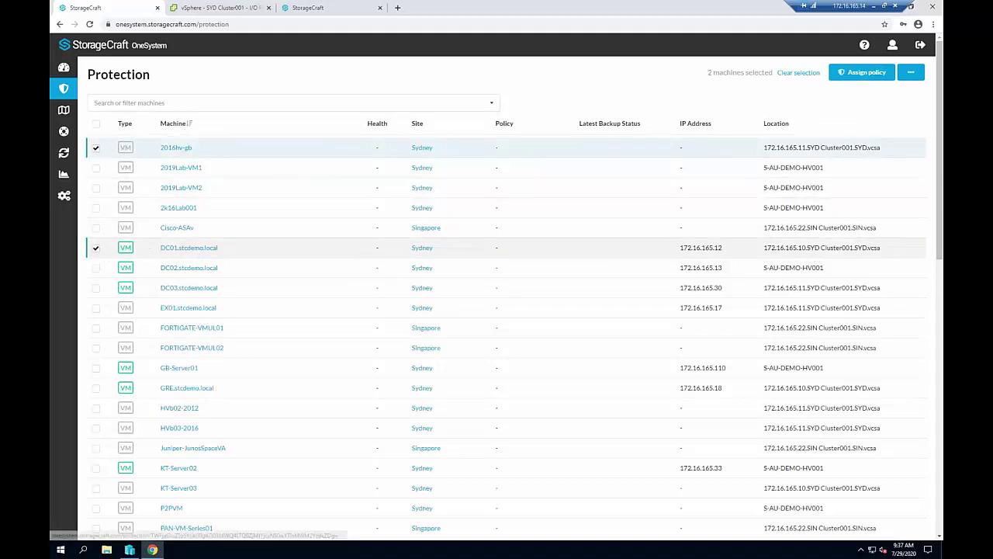
{"action": "left_click", "coordinate": [96, 167]}
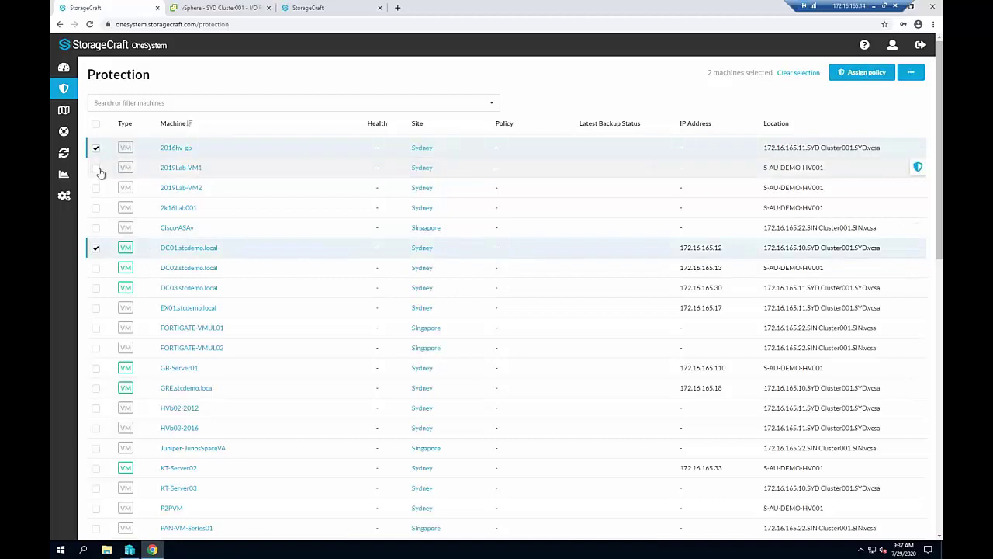
{"action": "left_click", "coordinate": [95, 188]}
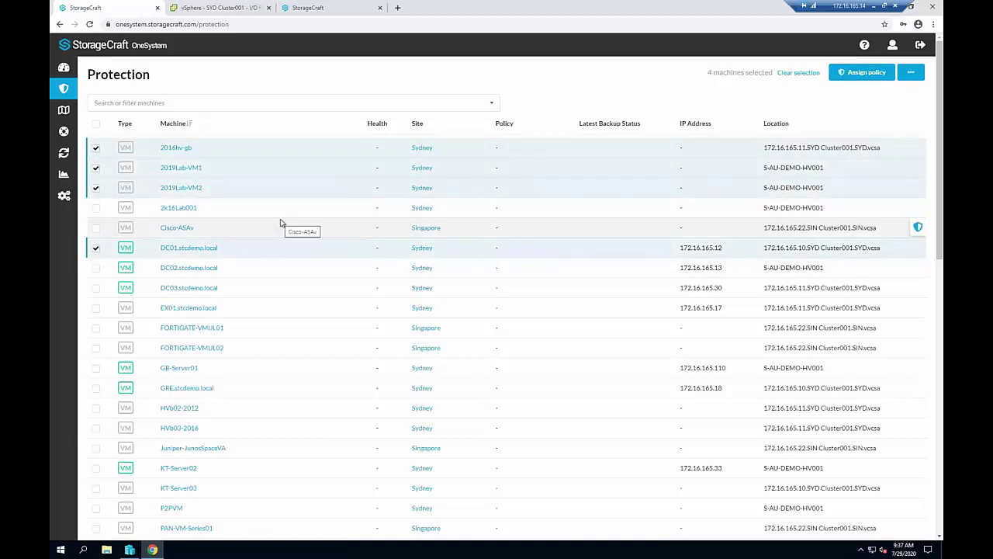
{"action": "scroll", "coordinate": [302, 388], "scroll_direction": "down", "scroll_amount": 3}
{"action": "left_click", "coordinate": [95, 289]}
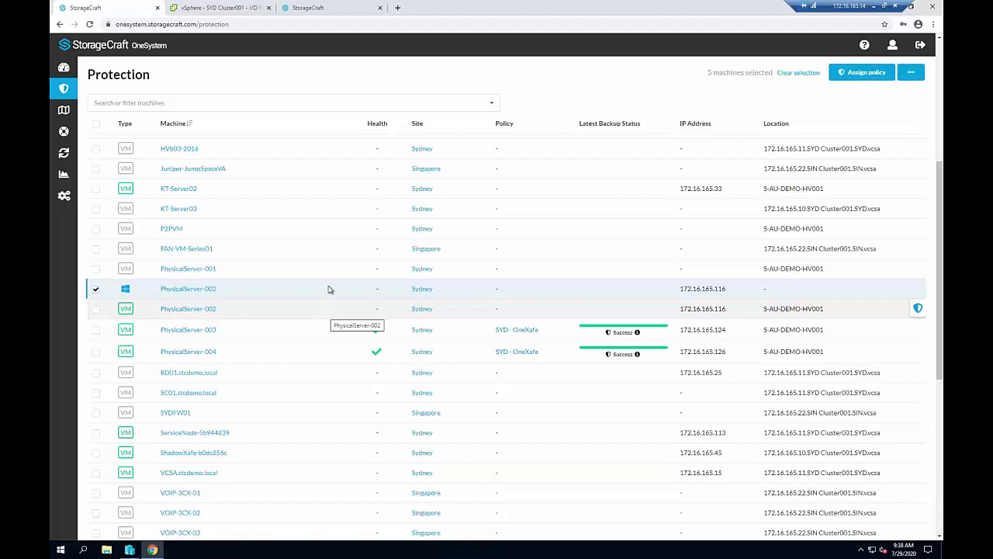
Examine PhysicalServer-004's details, including its recovery points, backup job history and additional policy and replication actions
{"action": "left_click", "coordinate": [174, 353]}
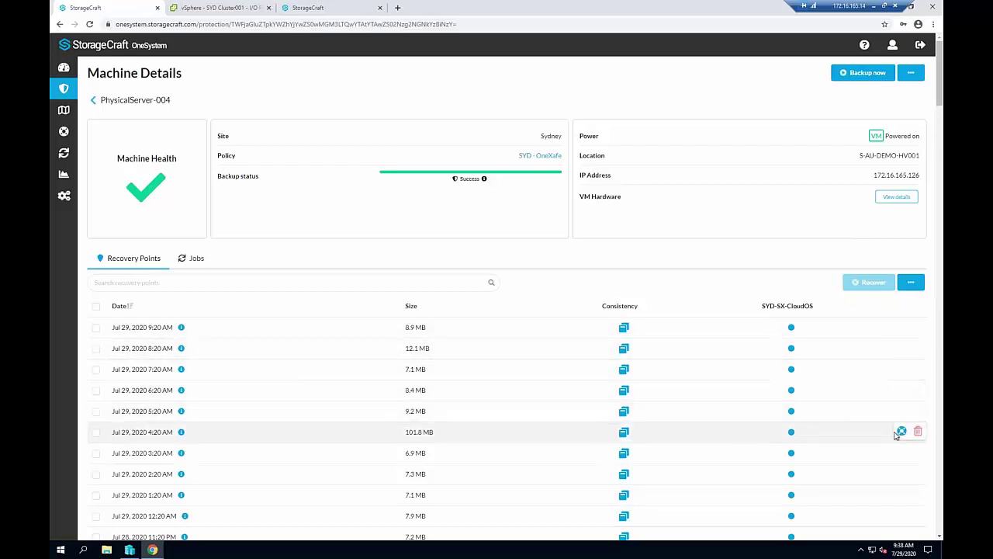
{"action": "left_click", "coordinate": [194, 260]}
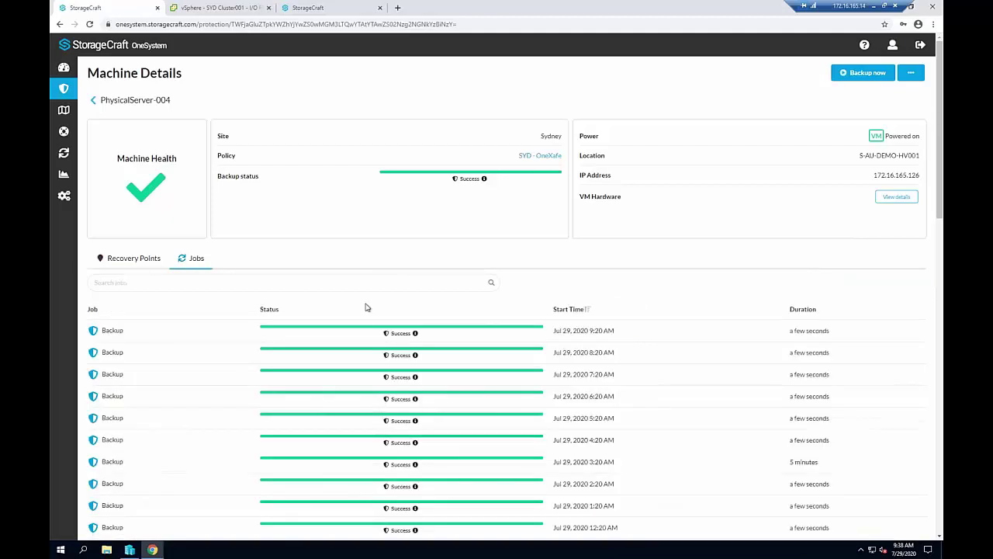
{"action": "scroll", "coordinate": [455, 377], "scroll_direction": "down", "scroll_amount": 3}
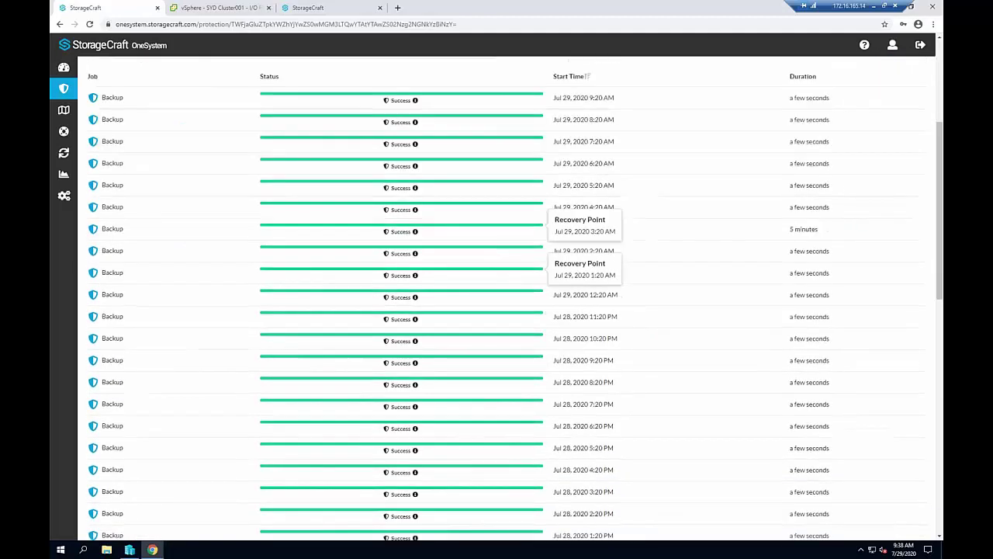
{"action": "scroll", "coordinate": [505, 297], "scroll_direction": "down", "scroll_amount": 8}
{"action": "scroll", "coordinate": [613, 364], "scroll_direction": "up", "scroll_amount": 10}
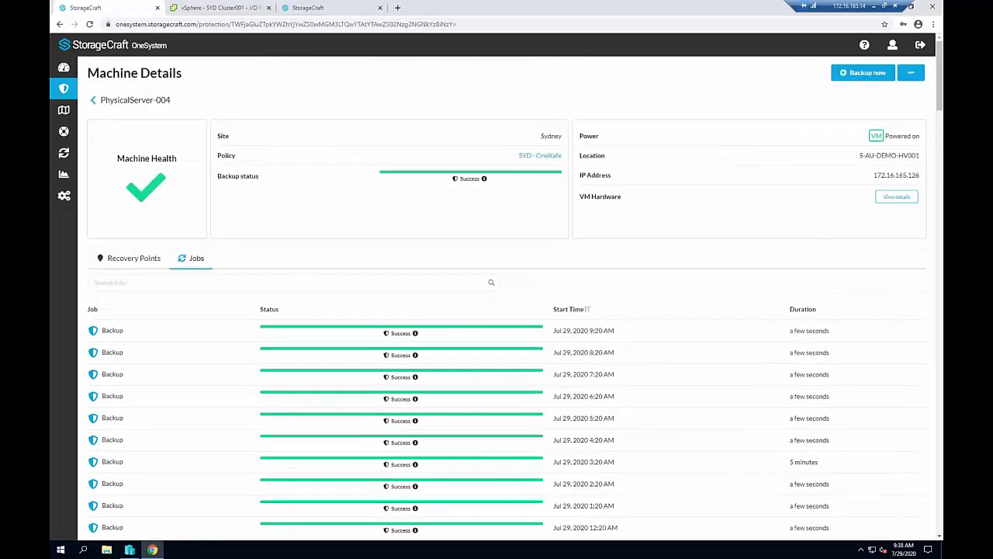
{"action": "left_click", "coordinate": [915, 77]}
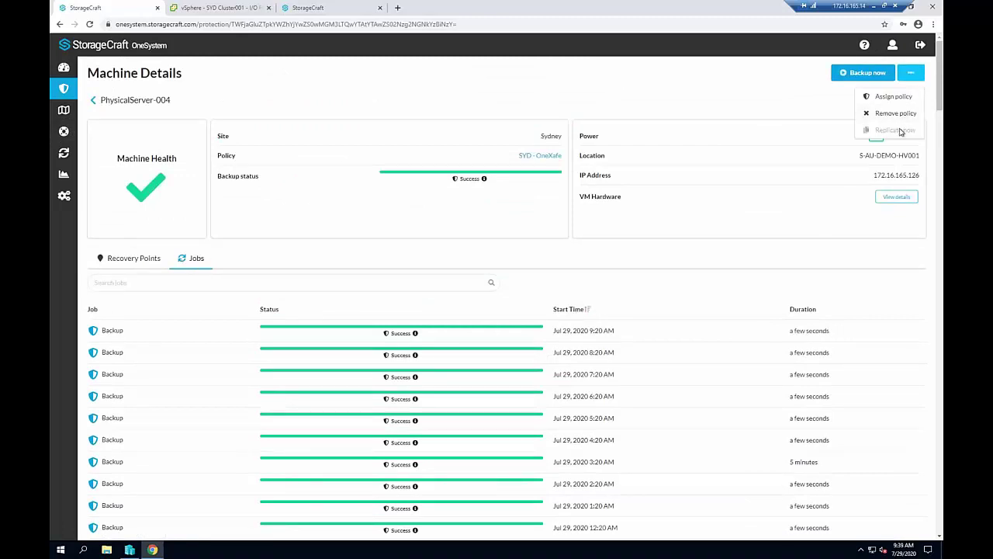
{"action": "left_click", "coordinate": [843, 121]}
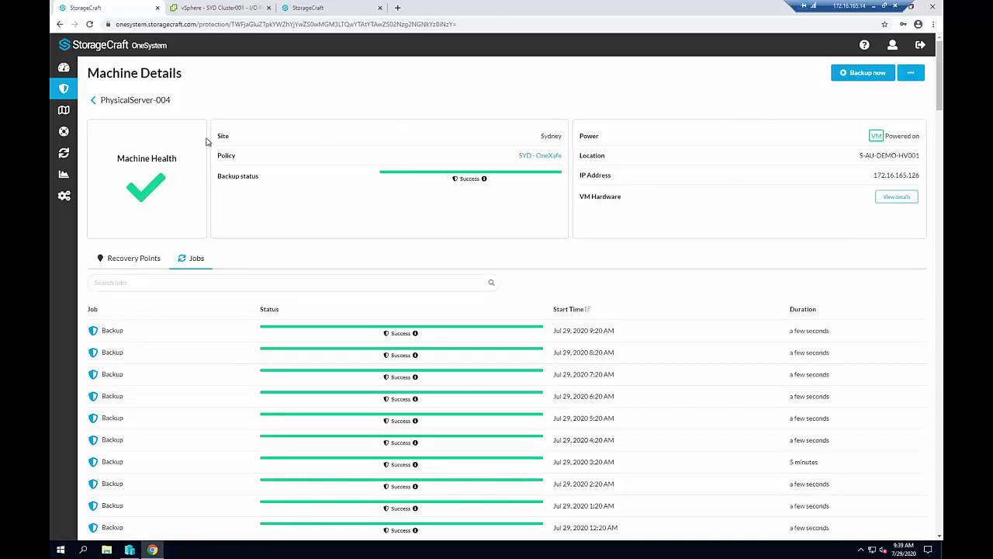
Return to the Protection machine list and assign the SYD - OneXafe policy to KT-Server02
{"action": "mouse_move", "coordinate": [63, 134]}
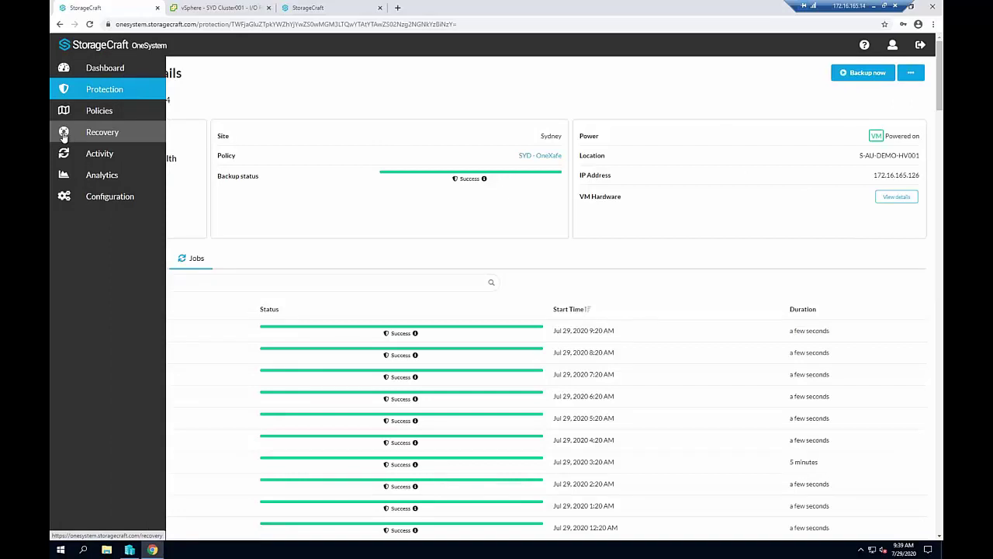
{"action": "left_click", "coordinate": [83, 69]}
{"action": "left_click", "coordinate": [64, 89]}
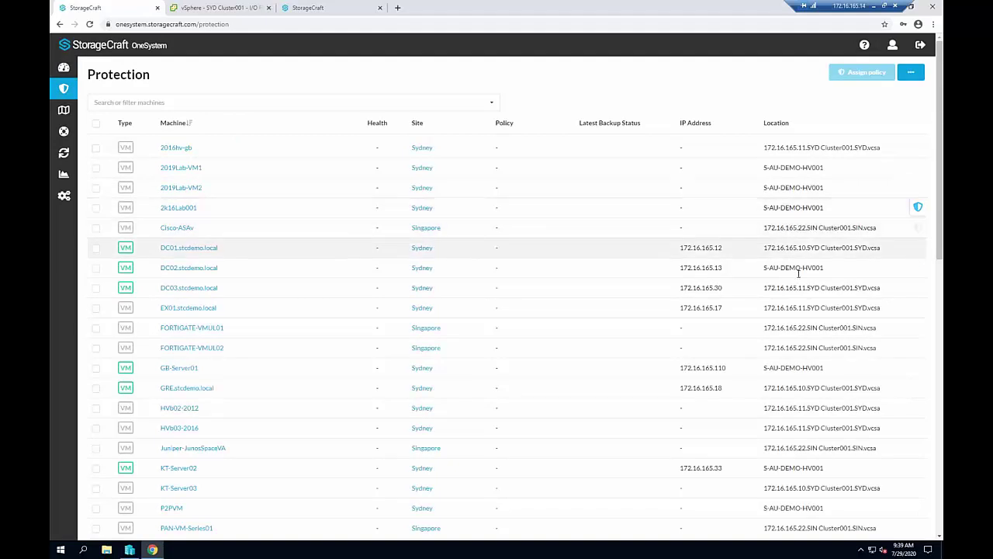
{"action": "scroll", "coordinate": [800, 285], "scroll_direction": "down", "scroll_amount": 2}
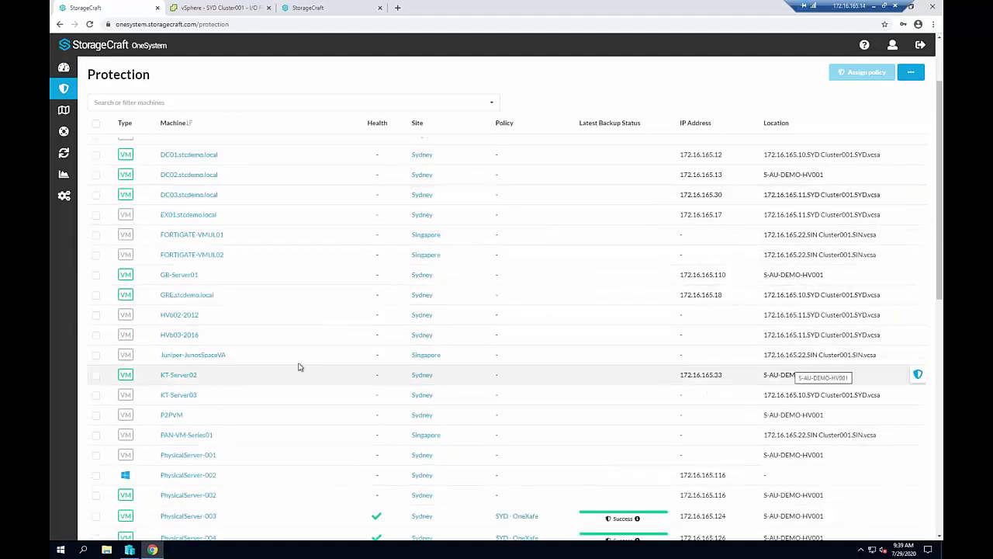
{"action": "left_click", "coordinate": [98, 378]}
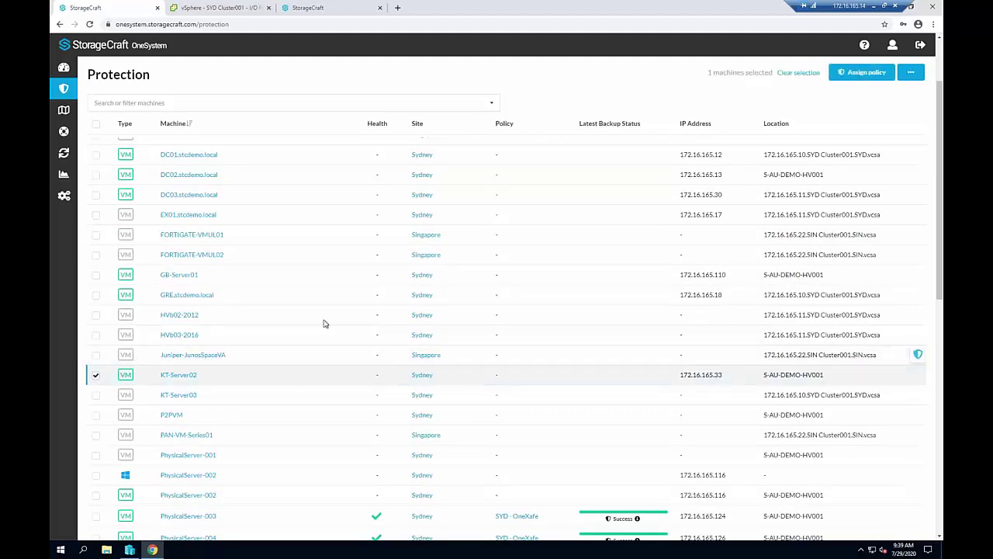
{"action": "left_click", "coordinate": [858, 72]}
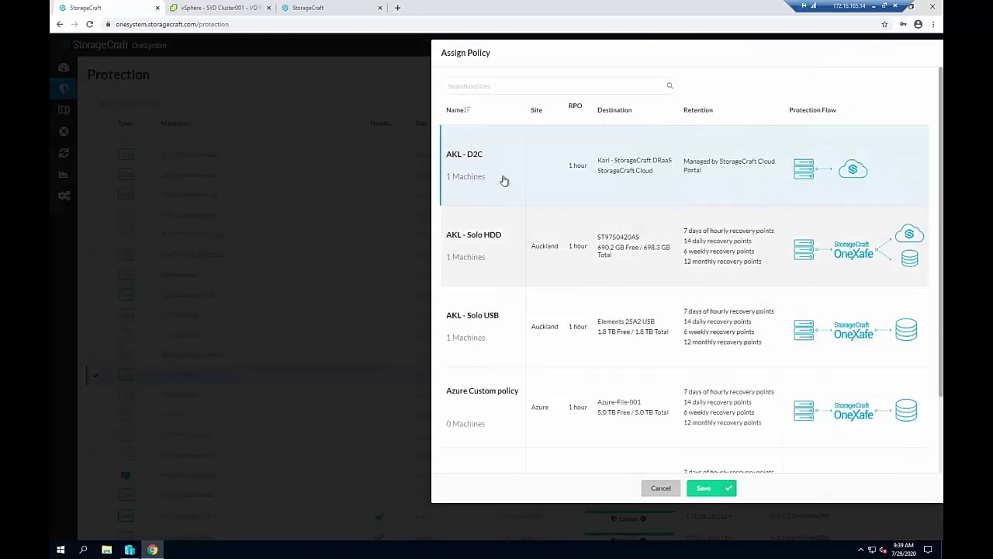
{"action": "scroll", "coordinate": [504, 233], "scroll_direction": "down", "scroll_amount": 2}
{"action": "left_click", "coordinate": [537, 392]}
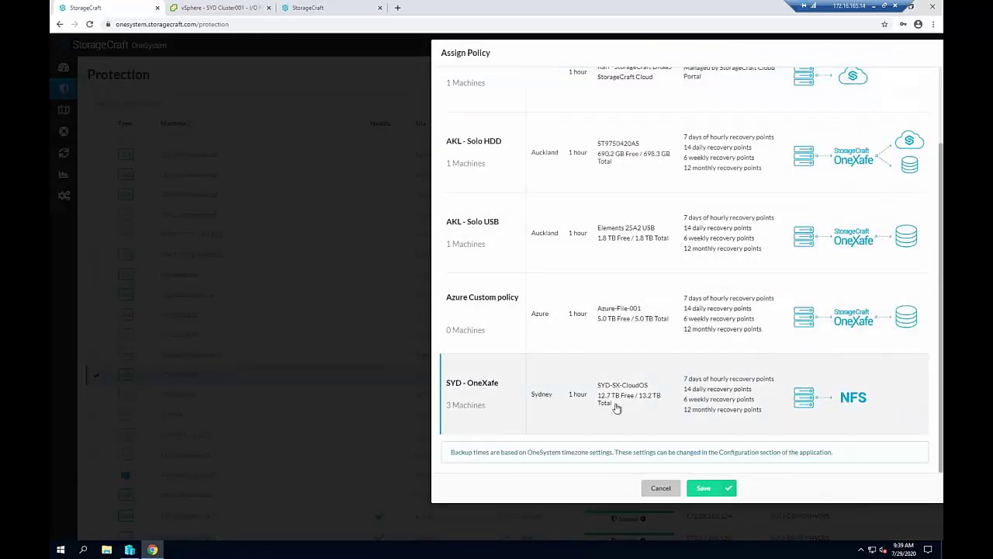
{"action": "left_click", "coordinate": [703, 488]}
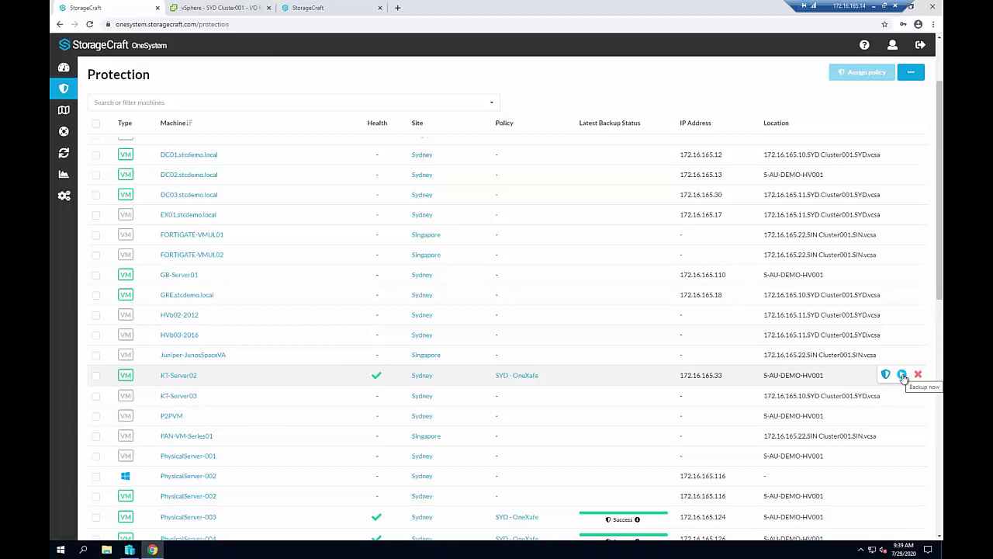
Start an immediate backup of KT-Server02 and check that machine's checkpoint in Hyper-V Manager
{"action": "left_click", "coordinate": [903, 375]}
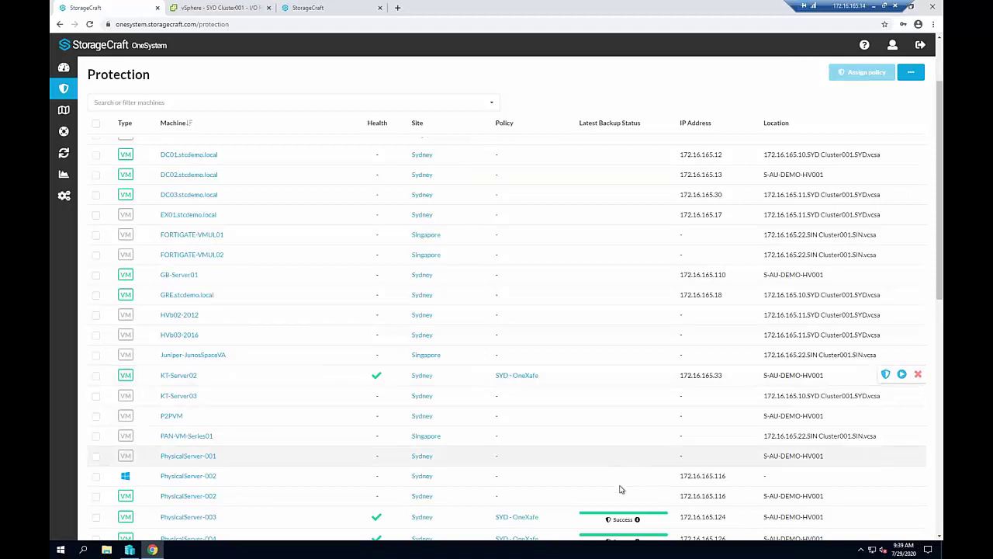
{"action": "mouse_move", "coordinate": [637, 519]}
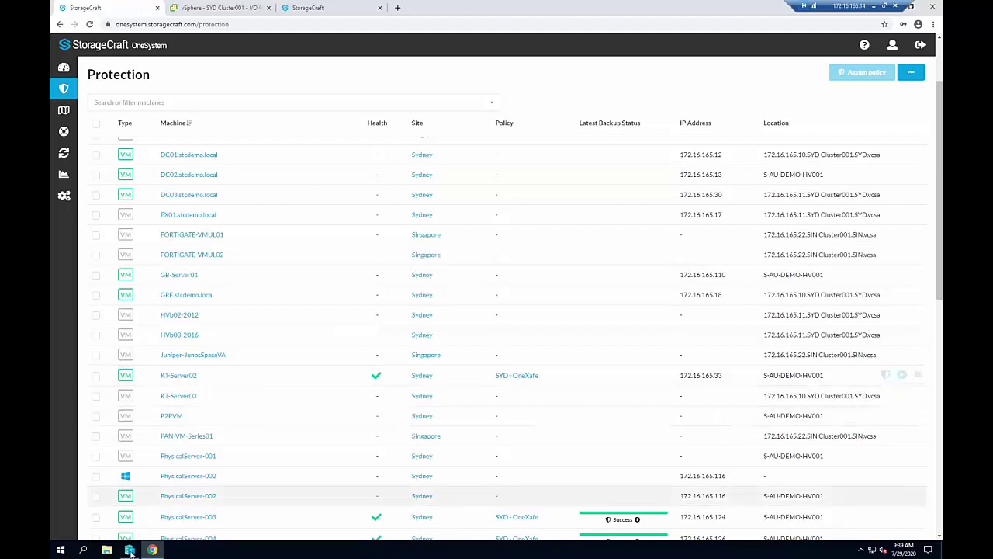
{"action": "left_click", "coordinate": [131, 550]}
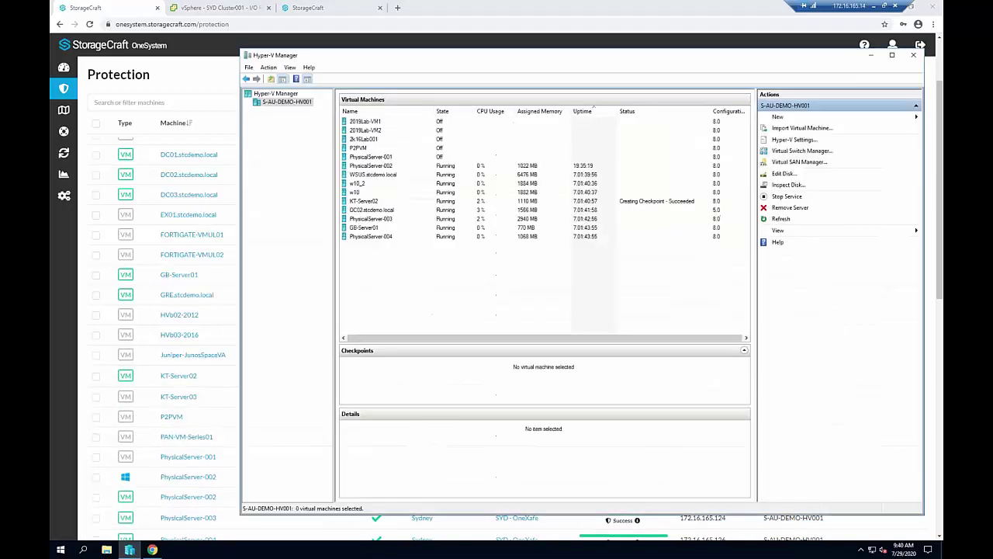
{"action": "left_click_drag", "start_coordinate": [496, 168], "coordinate": [470, 411]}
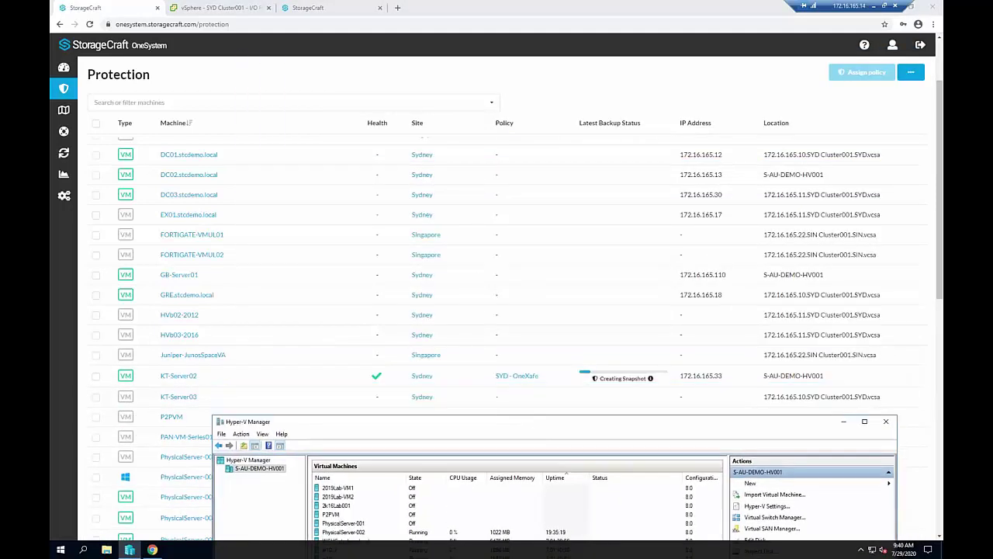
{"action": "left_click_drag", "start_coordinate": [581, 409], "coordinate": [593, 93]}
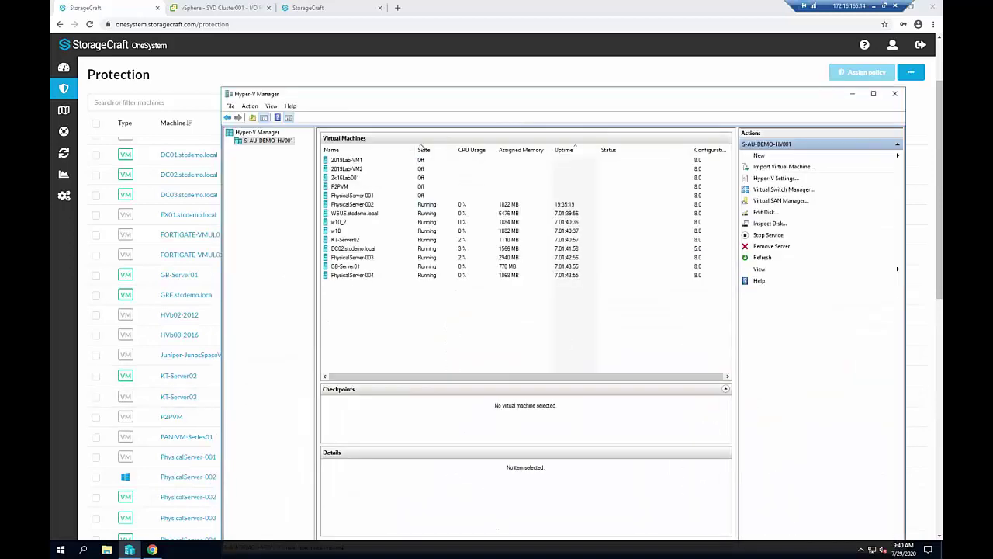
{"action": "left_click", "coordinate": [361, 241]}
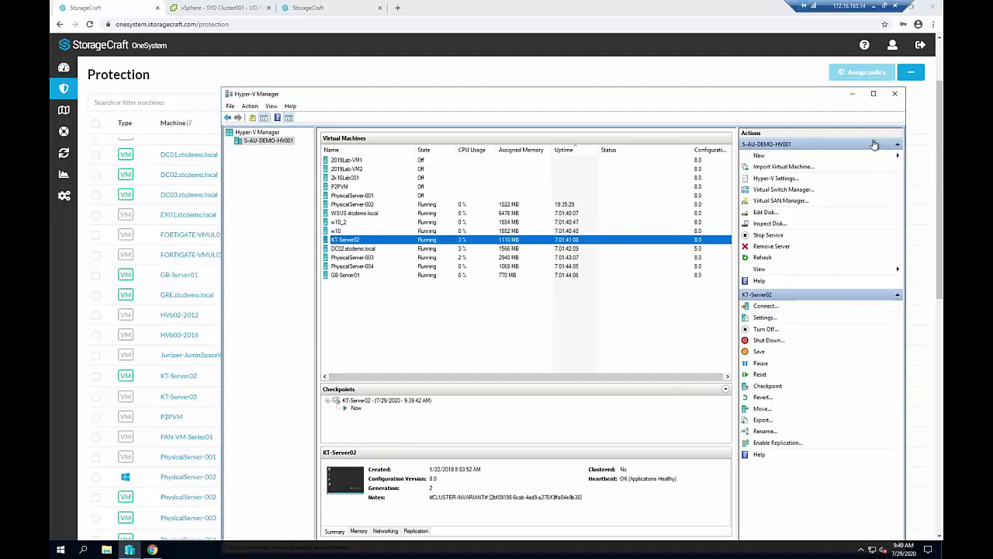
{"action": "left_click", "coordinate": [853, 94]}
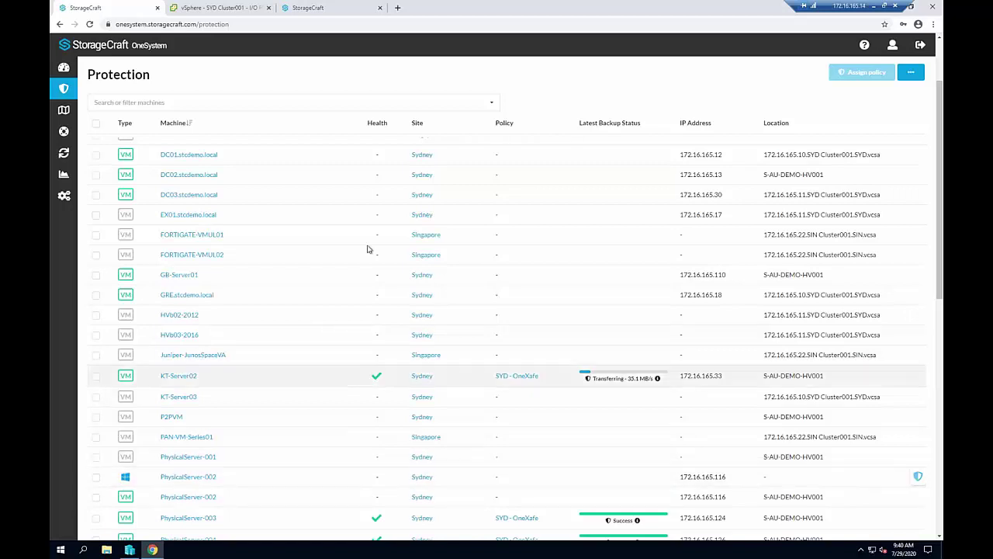
Start a system recovery, search the machines for sydney and choose PhysicalServer-004 as the machine to recover
{"action": "left_click", "coordinate": [66, 133]}
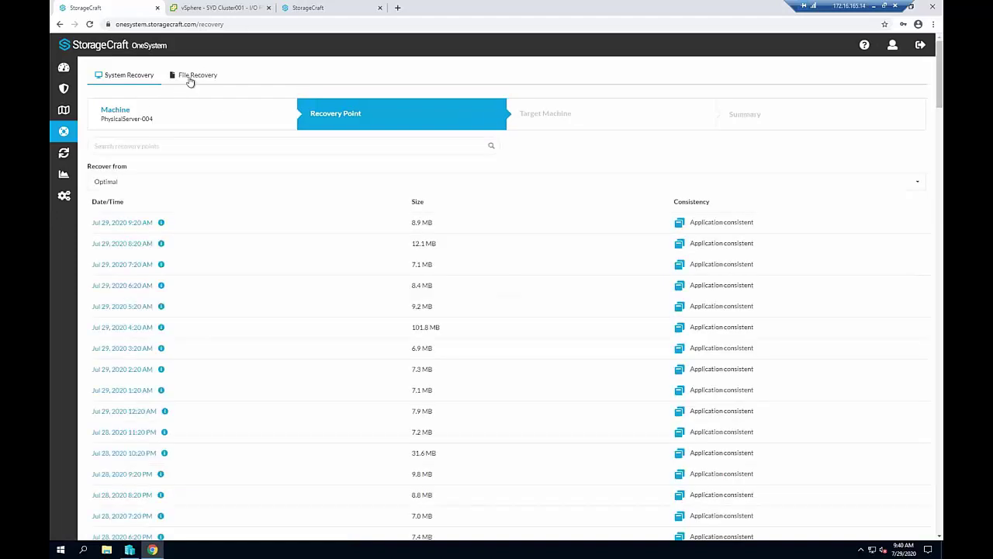
{"action": "left_click", "coordinate": [126, 114]}
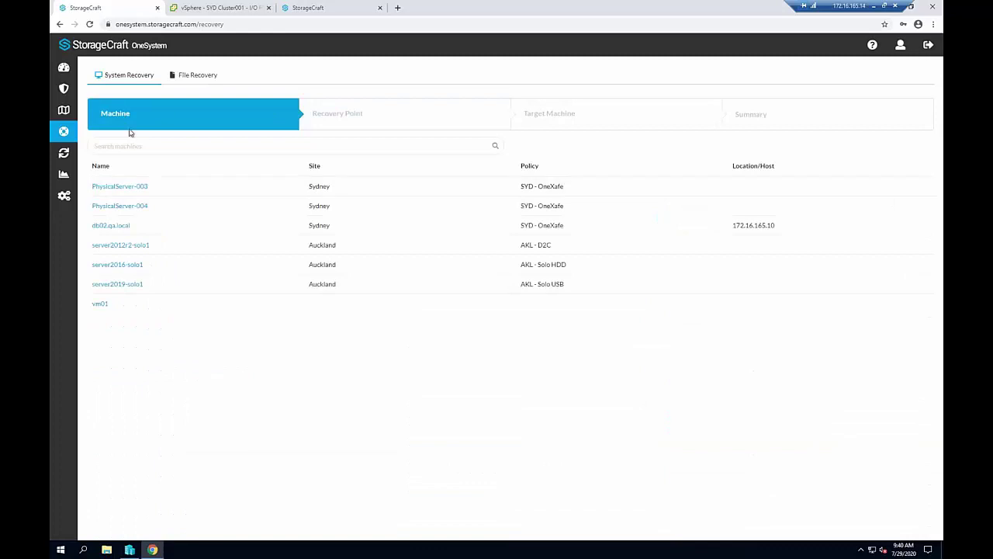
{"action": "left_click", "coordinate": [143, 145]}
{"action": "type", "text": "sydney"}
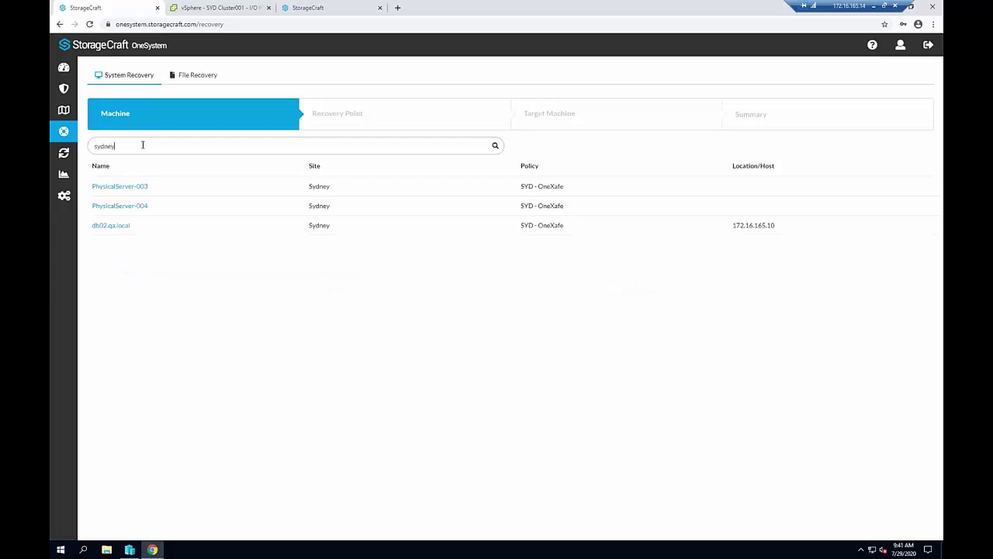
{"action": "left_click", "coordinate": [132, 206]}
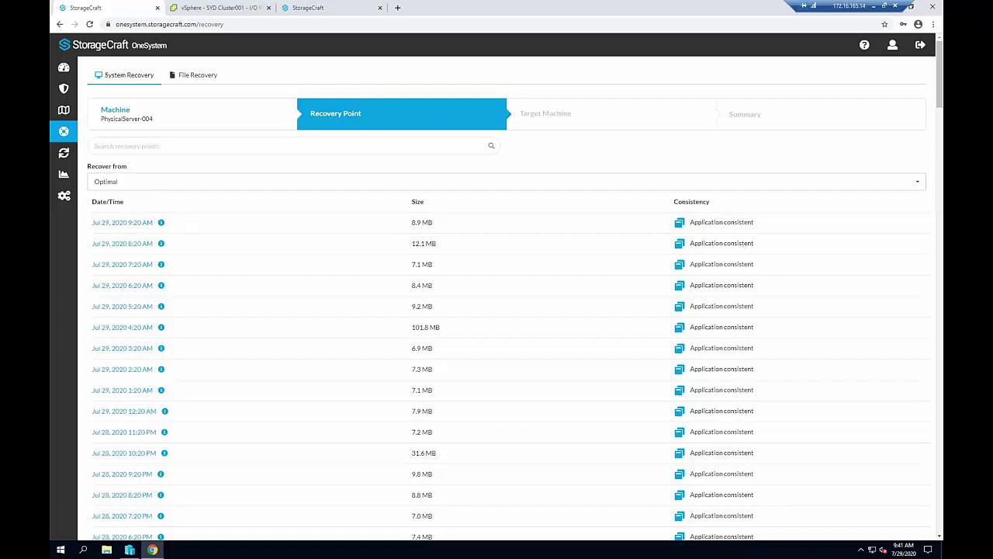
Set the recovery source to SYD-SX-CloudOS and choose the Jul 29, 2020 9:20 AM recovery point
{"action": "left_click", "coordinate": [149, 182]}
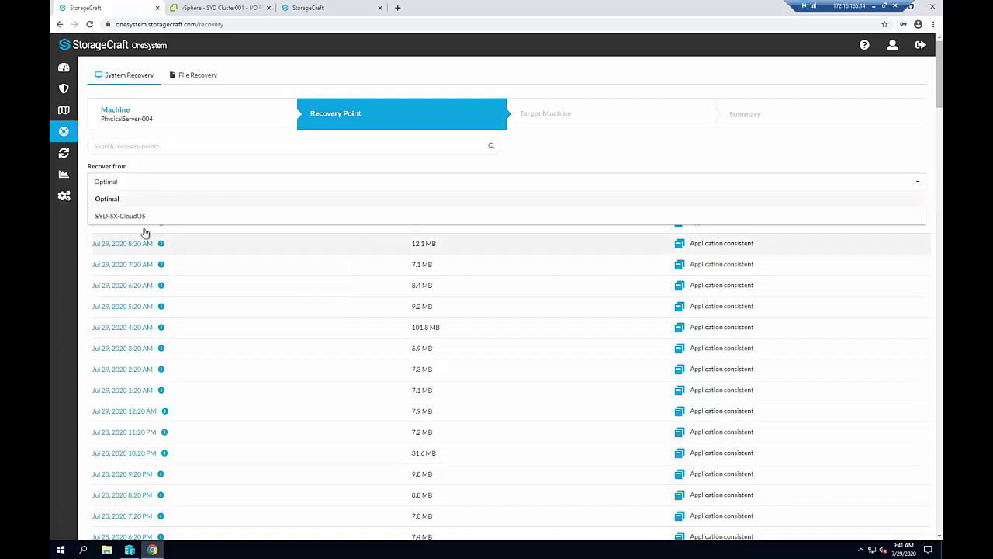
{"action": "left_click", "coordinate": [124, 216]}
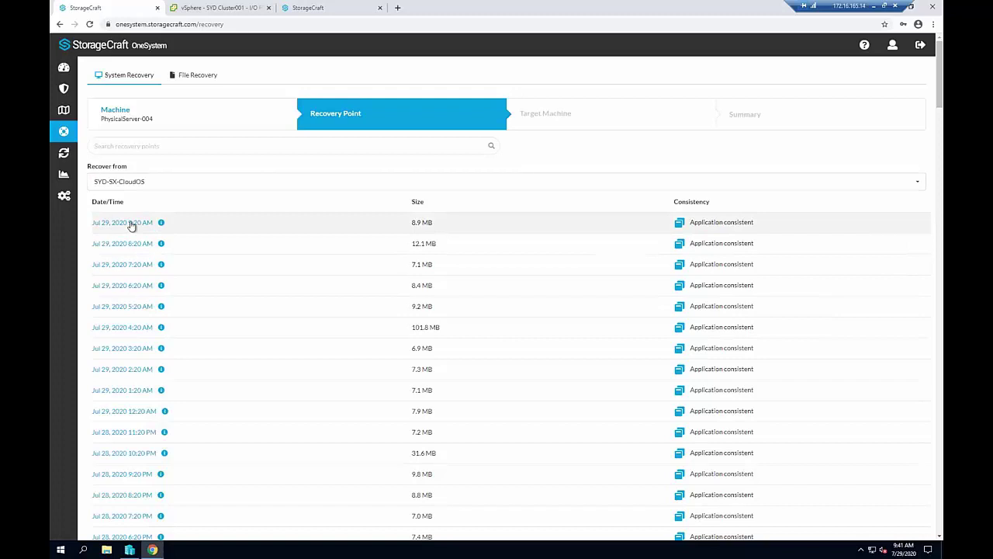
{"action": "left_click", "coordinate": [131, 223]}
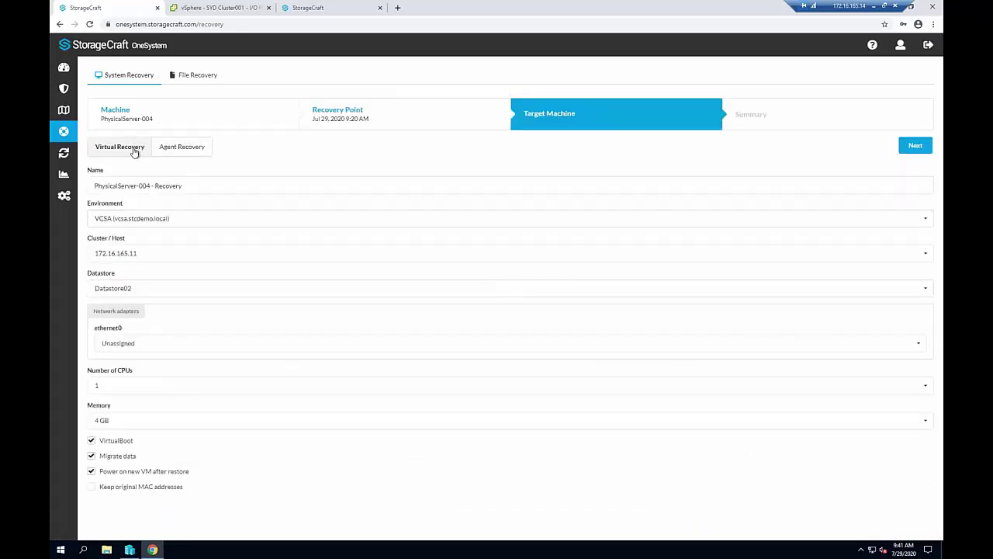
Look at the recovery agent choices under Agent Recovery and return to Virtual Recovery
{"action": "left_click", "coordinate": [173, 148]}
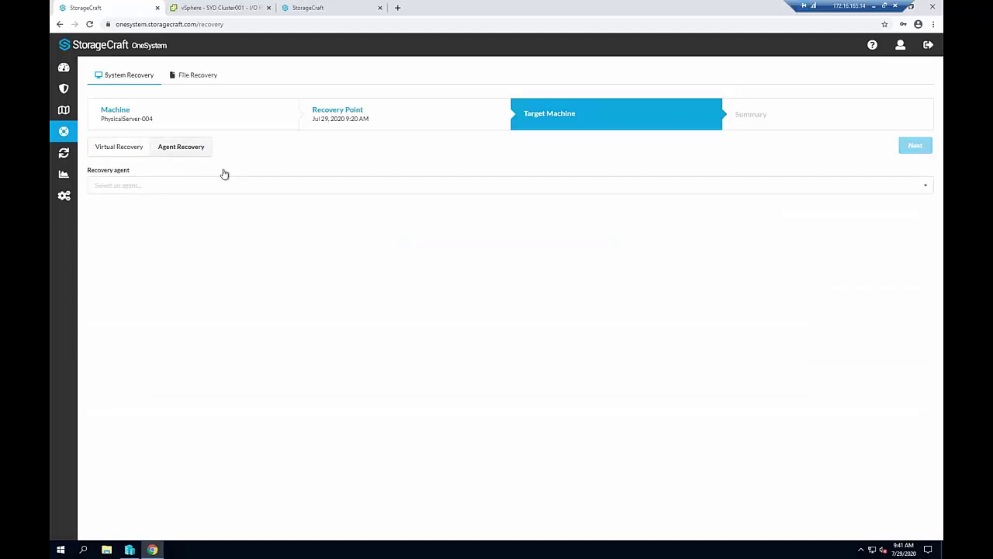
{"action": "left_click", "coordinate": [159, 186]}
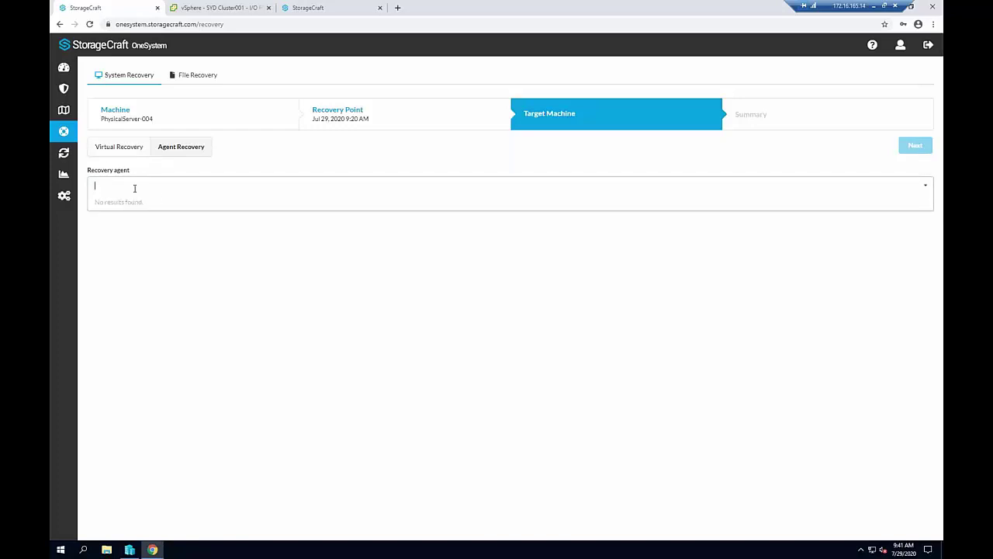
{"action": "left_click", "coordinate": [132, 147]}
Name the target machine PhysicalServer-004 - Recovery2907
{"action": "left_click", "coordinate": [207, 183]}
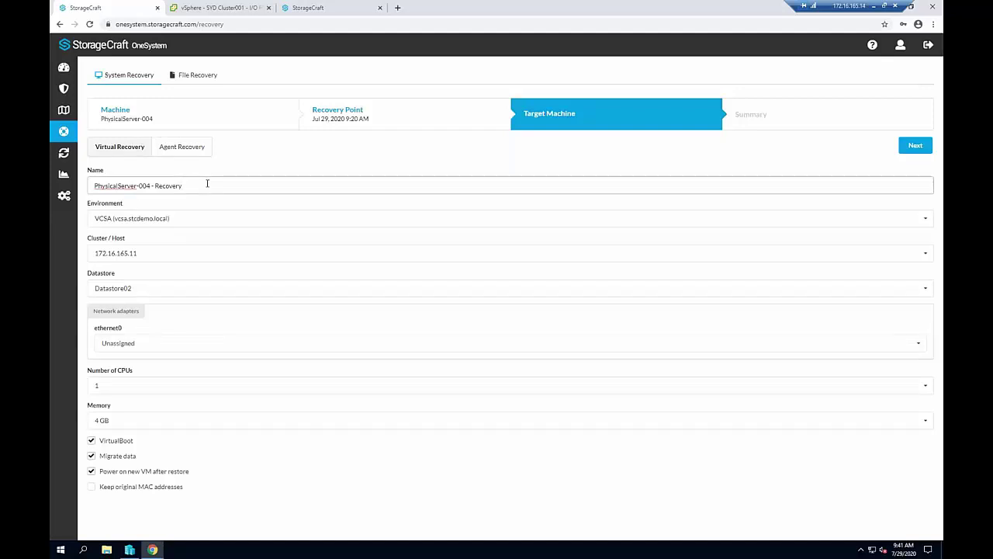
{"action": "left_click_drag", "start_coordinate": [153, 185], "coordinate": [193, 181]}
{"action": "left_click", "coordinate": [153, 185]}
{"action": "left_click", "coordinate": [199, 183]}
{"action": "type", "text": "2907"}
Set the target environment to S-AU-DEMO-HV001 and the Hyper-V VM generation to Generation 1
{"action": "left_click", "coordinate": [205, 218]}
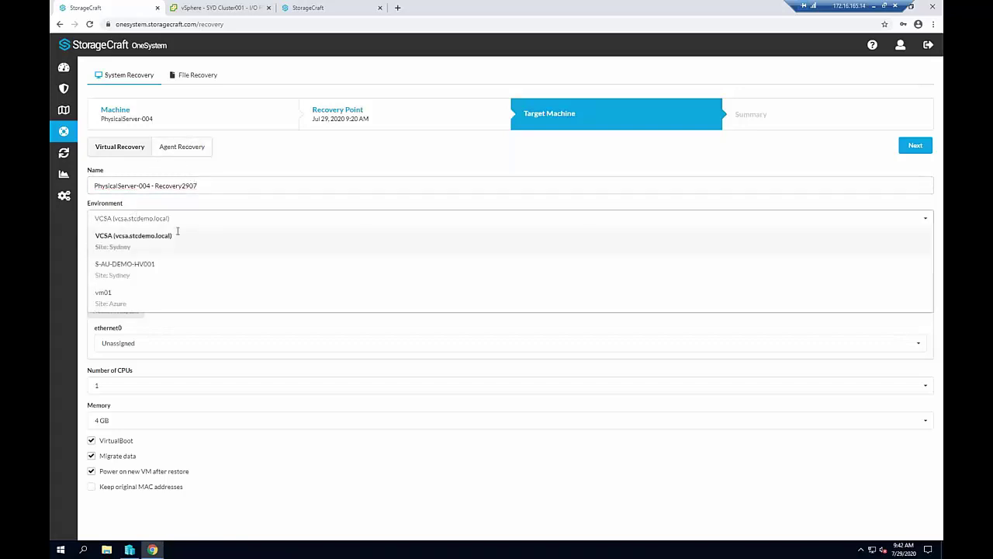
{"action": "left_click", "coordinate": [144, 272]}
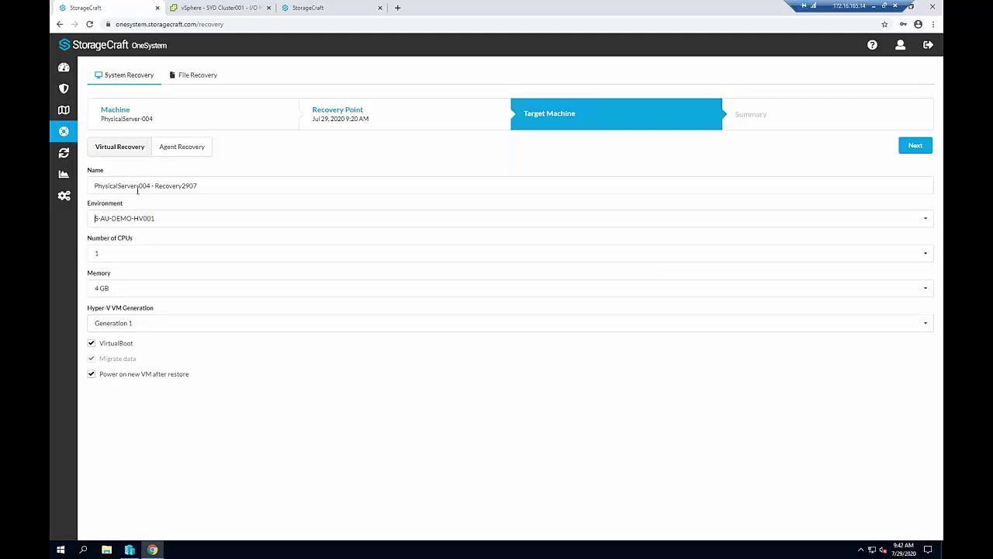
{"action": "left_click", "coordinate": [138, 318]}
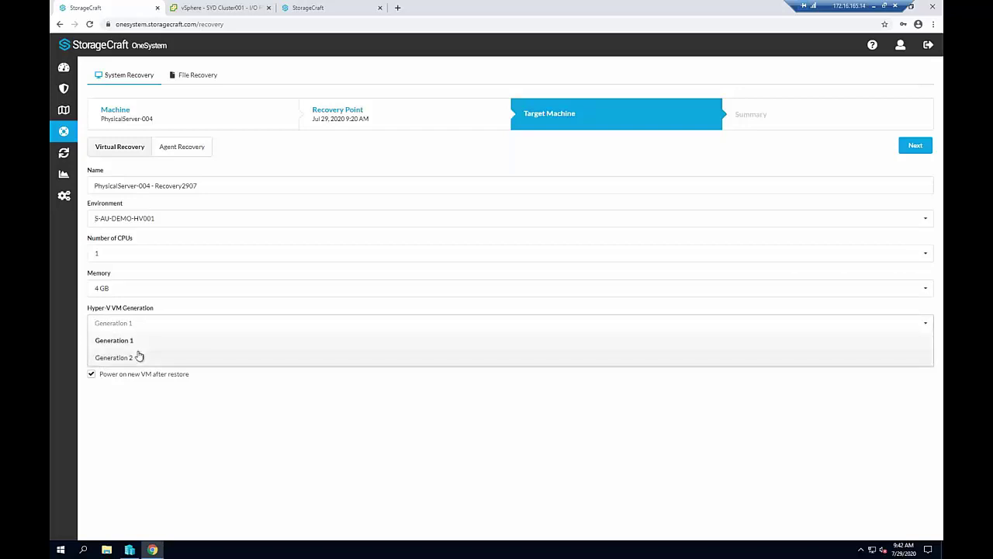
{"action": "left_click", "coordinate": [138, 342]}
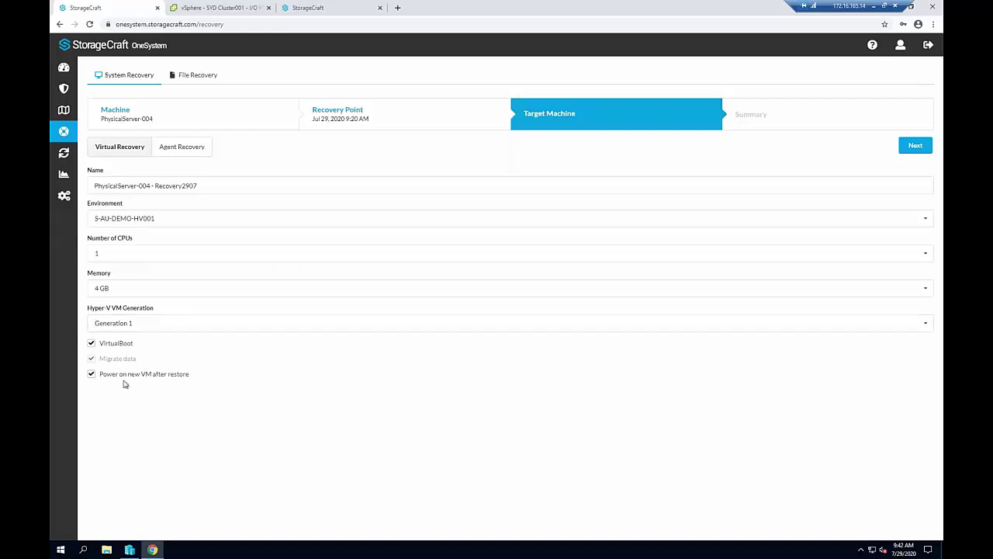
Review the VirtualBoot and Migrate data options, proceed to the summary and start the recovery
{"action": "left_click", "coordinate": [108, 346]}
{"action": "left_click", "coordinate": [117, 349]}
{"action": "left_click", "coordinate": [118, 361]}
{"action": "left_click", "coordinate": [123, 345]}
{"action": "left_click", "coordinate": [128, 347]}
{"action": "left_click", "coordinate": [126, 361]}
{"action": "left_click", "coordinate": [915, 145]}
{"action": "left_click", "coordinate": [908, 157]}
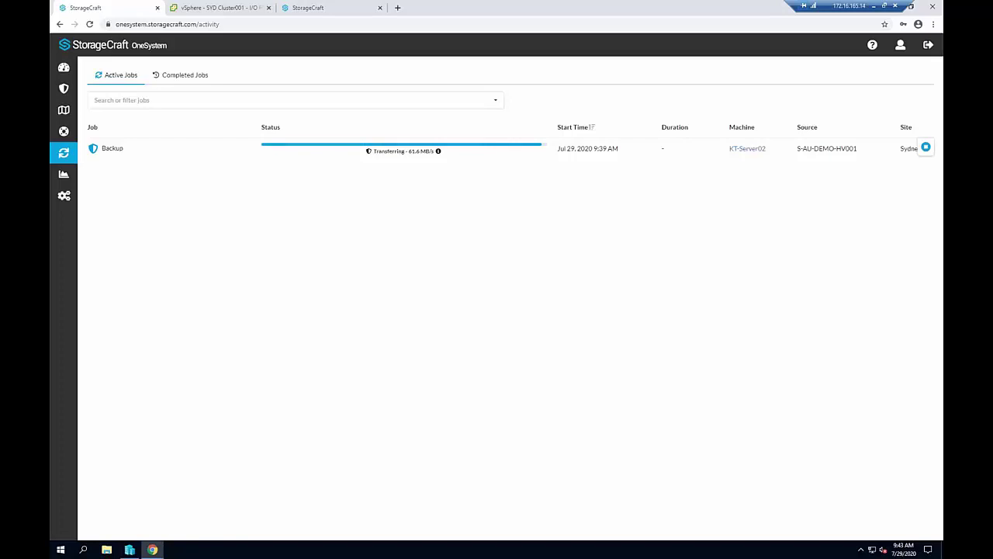
Check the PhysicalServer-004 - Recovery2907 VM in Hyper-V Manager and the timing details of its completed restore job in OneSystem
{"action": "left_click", "coordinate": [130, 549]}
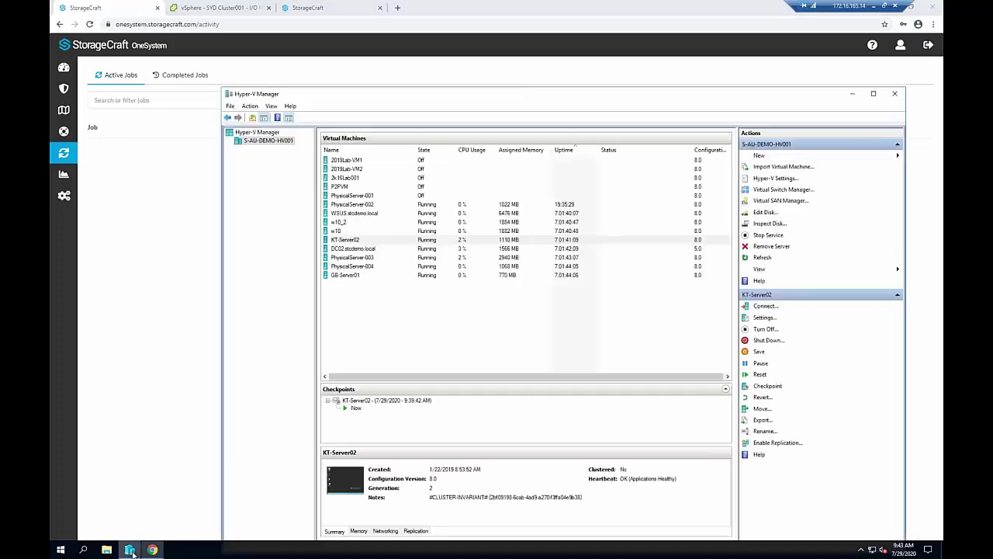
{"action": "left_click", "coordinate": [412, 206]}
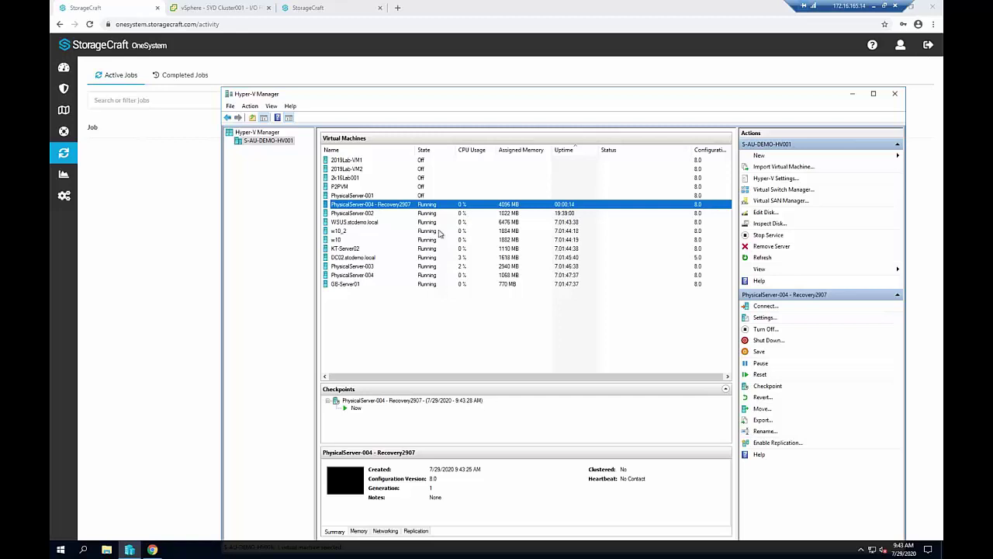
{"action": "left_click", "coordinate": [187, 75]}
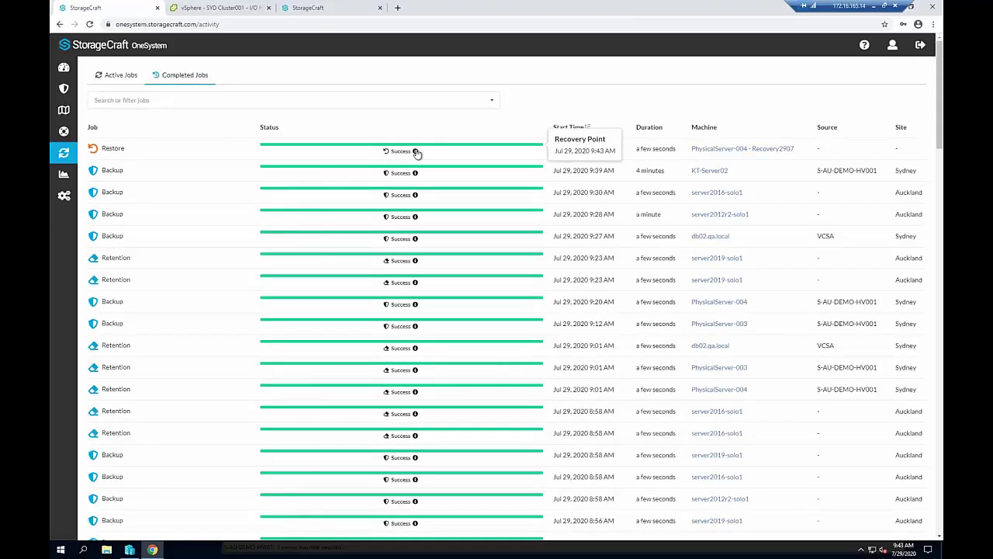
{"action": "left_click", "coordinate": [416, 153]}
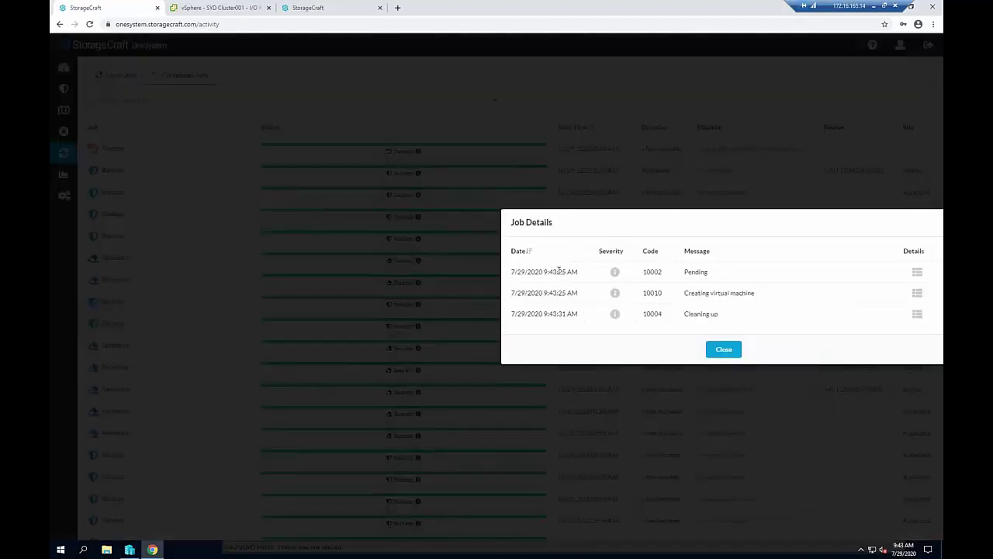
{"action": "left_click_drag", "start_coordinate": [559, 272], "coordinate": [574, 271]}
{"action": "left_click", "coordinate": [559, 314]}
{"action": "left_click_drag", "start_coordinate": [560, 313], "coordinate": [578, 313]}
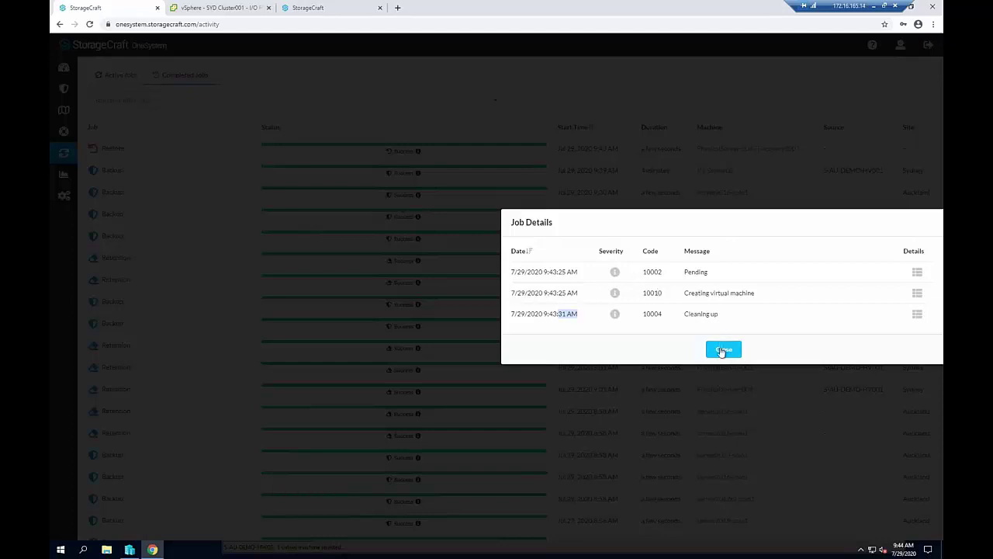
{"action": "left_click", "coordinate": [252, 356]}
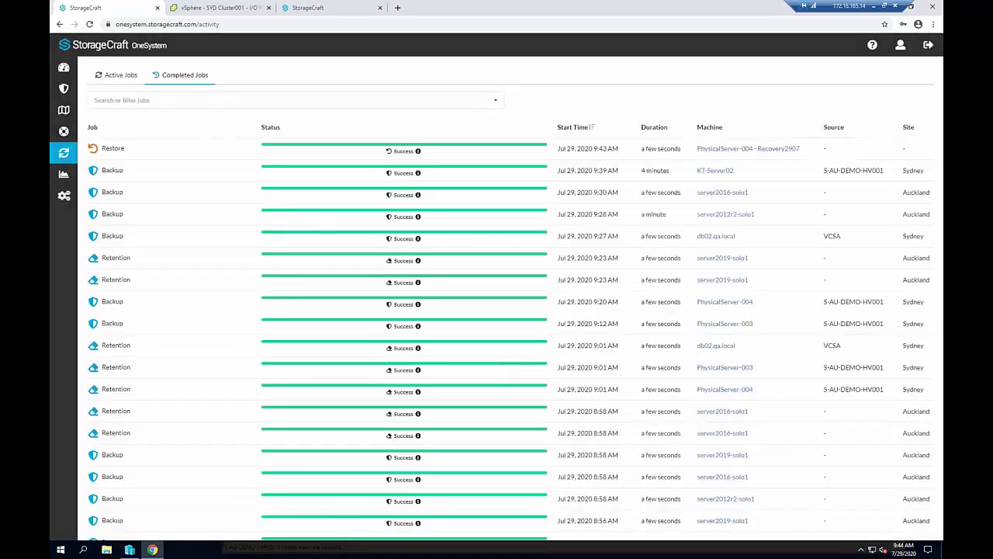
Connect to PhysicalServer-004 - Recovery2907 from Hyper-V Manager and view the VM's settings
{"action": "left_click", "coordinate": [130, 549]}
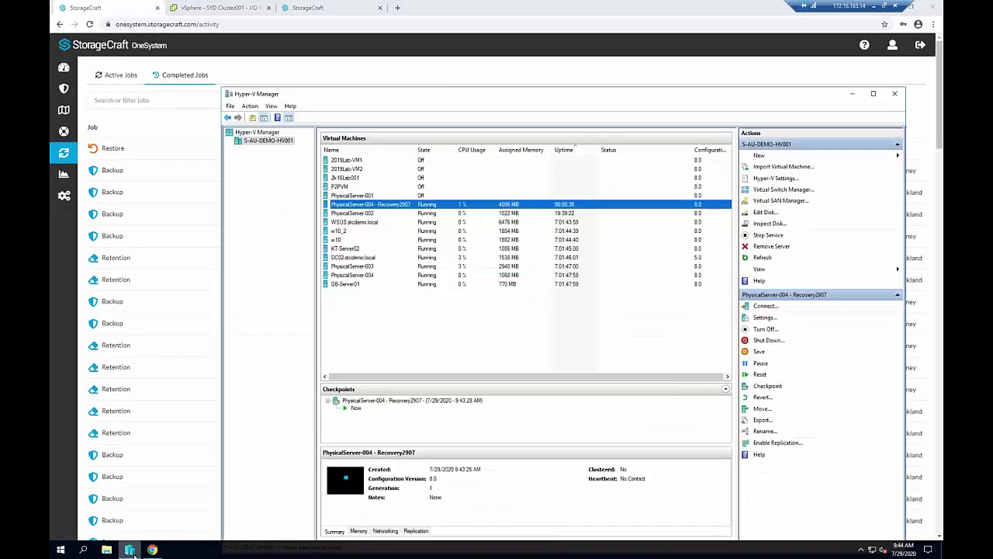
{"action": "right_click", "coordinate": [403, 207]}
{"action": "left_click", "coordinate": [436, 212]}
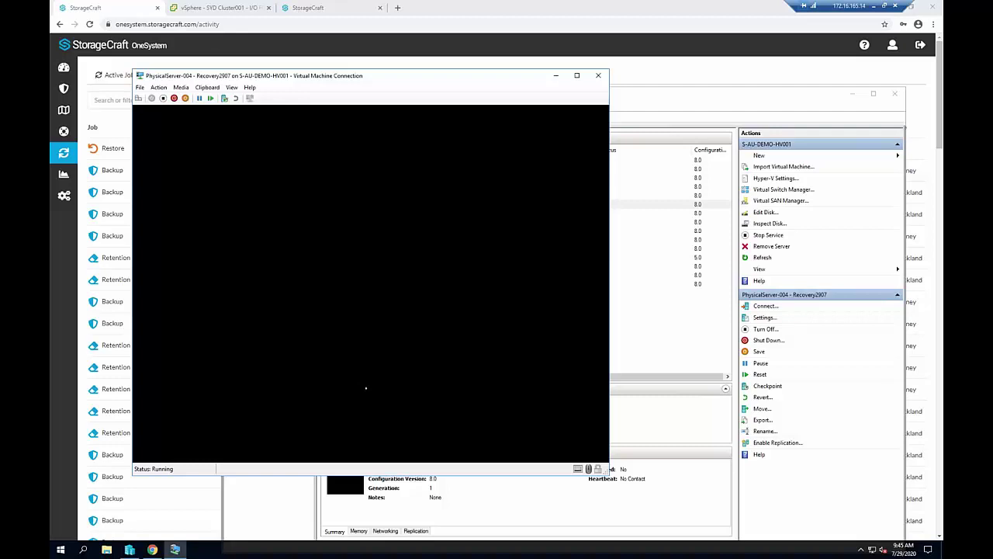
{"action": "left_click", "coordinate": [140, 87]}
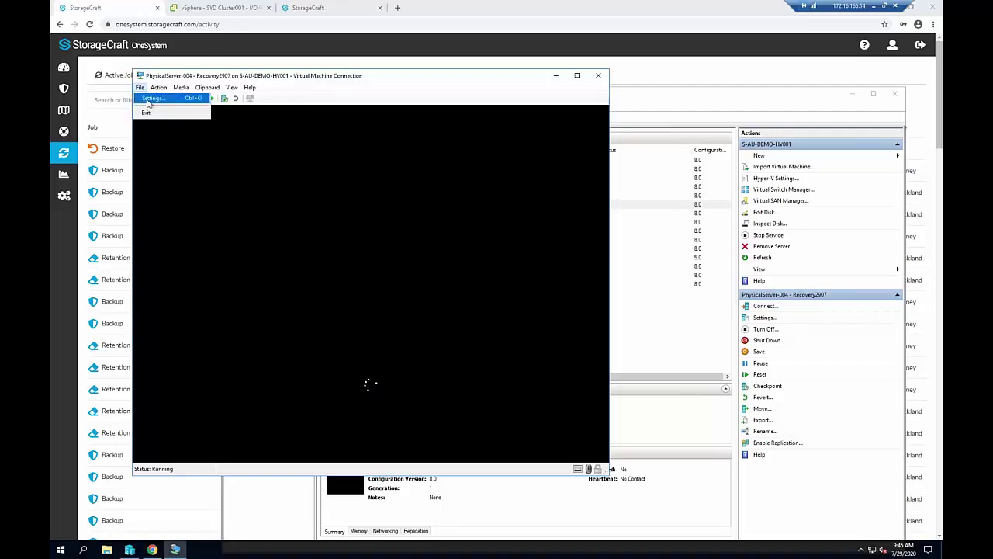
{"action": "left_click", "coordinate": [150, 100]}
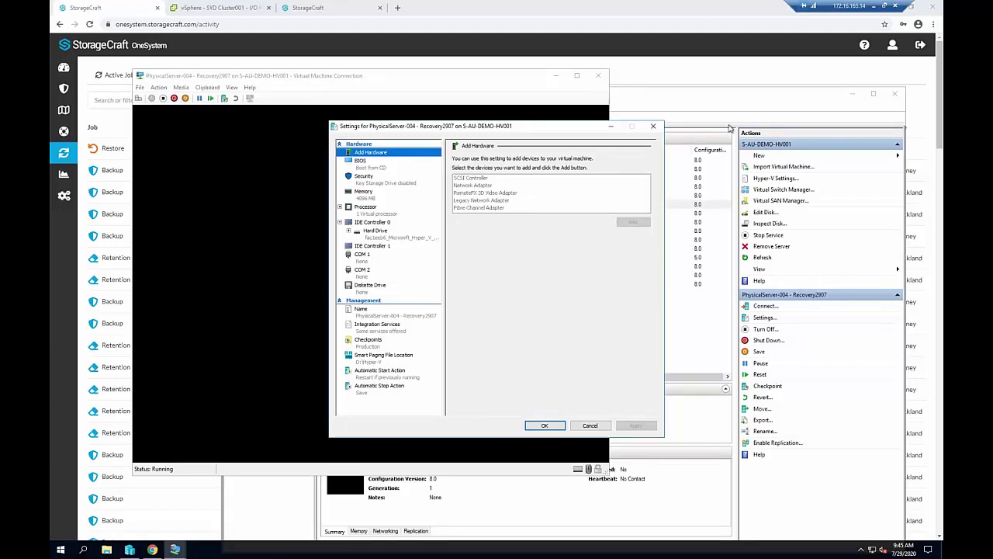
{"action": "left_click", "coordinate": [652, 125]}
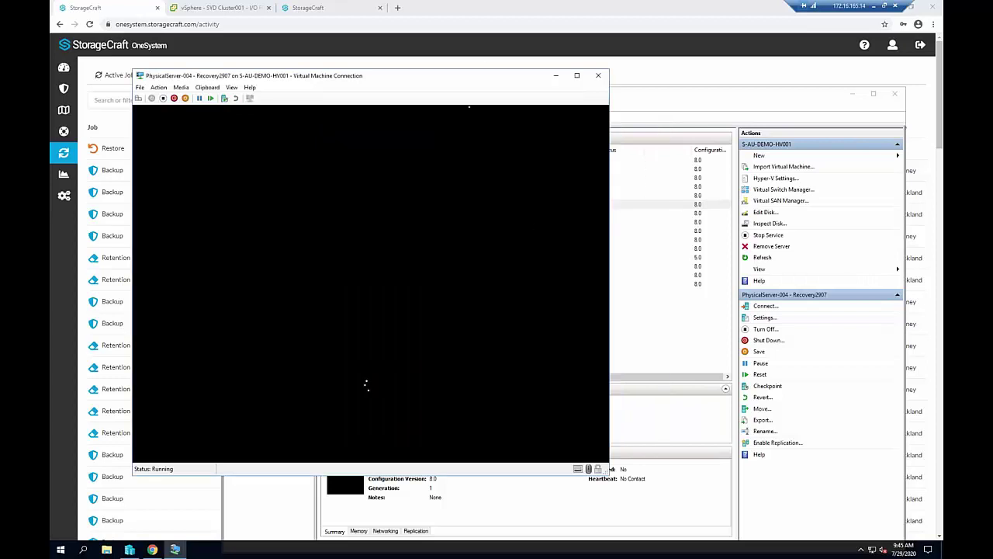
Return to OneSystem and start a system recovery of PhysicalServer-004 from the Jul 29, 2020 9:20 AM recovery point
{"action": "left_click", "coordinate": [74, 119]}
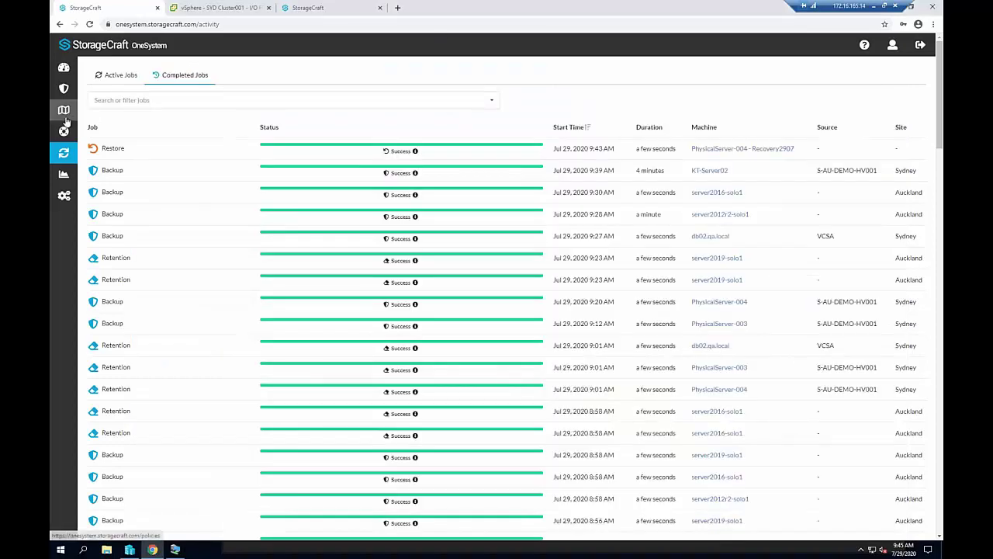
{"action": "left_click", "coordinate": [67, 129]}
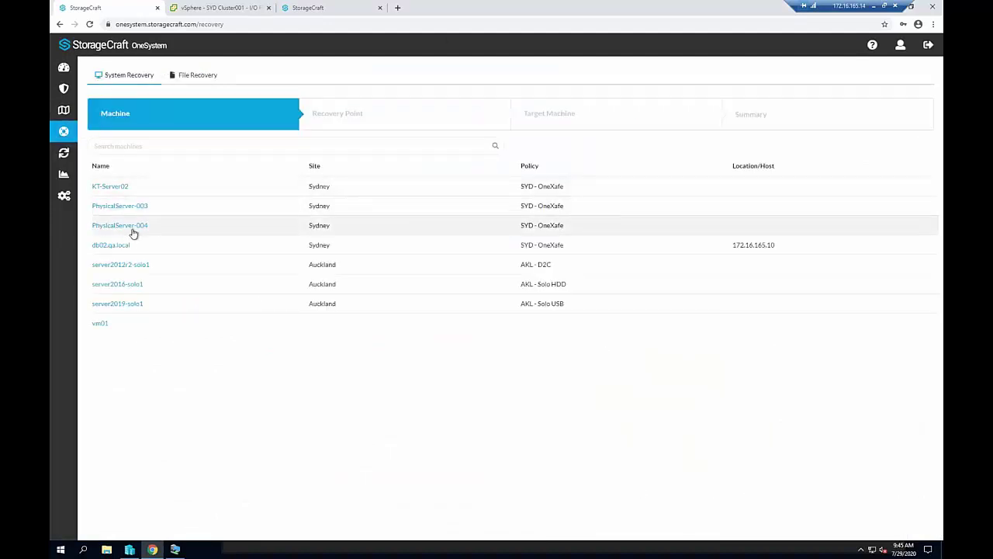
{"action": "left_click", "coordinate": [133, 226]}
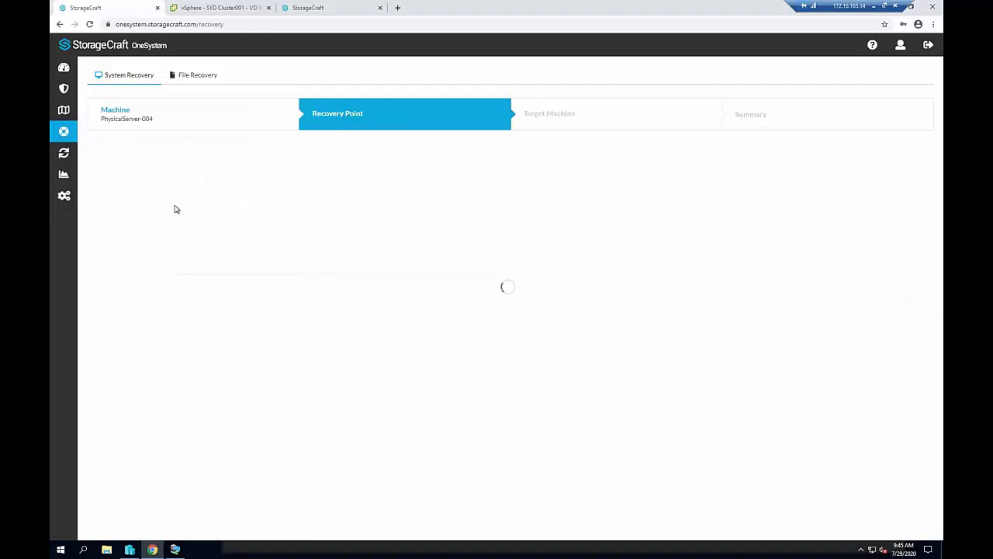
{"action": "left_click", "coordinate": [130, 225]}
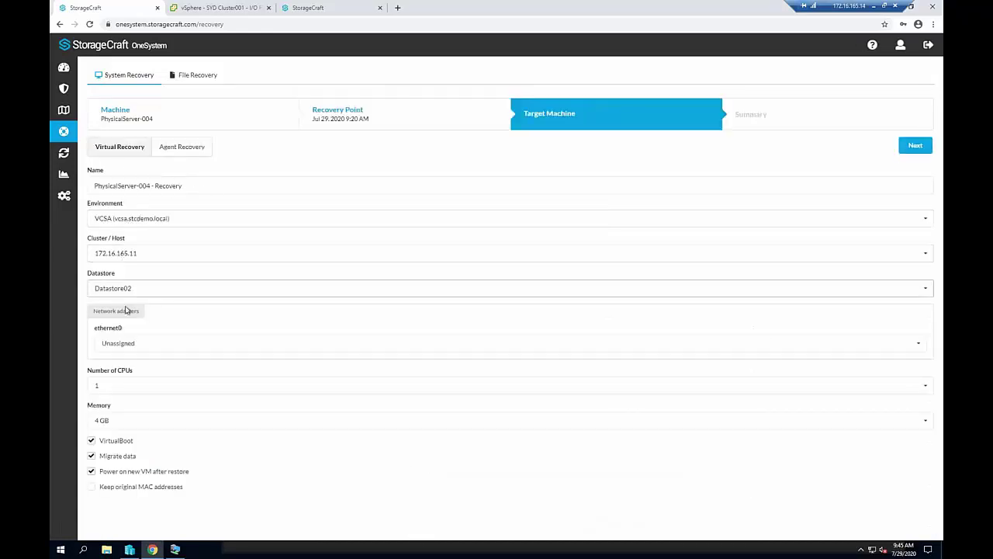
Check the network choices for ethernet0 and the MAC address option, and set the target environment to S-AU-DEMO-HV001
{"action": "left_click", "coordinate": [141, 343]}
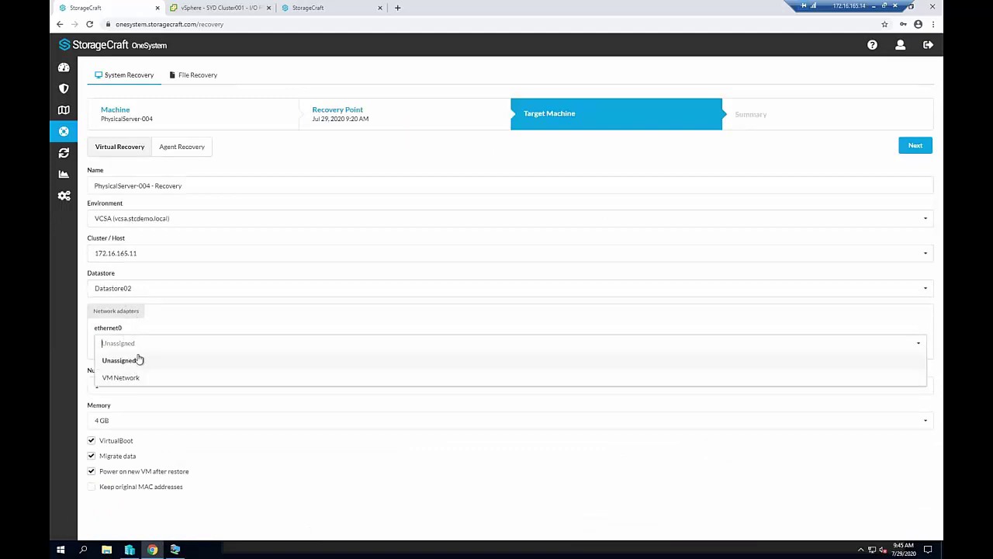
{"action": "left_click", "coordinate": [169, 320]}
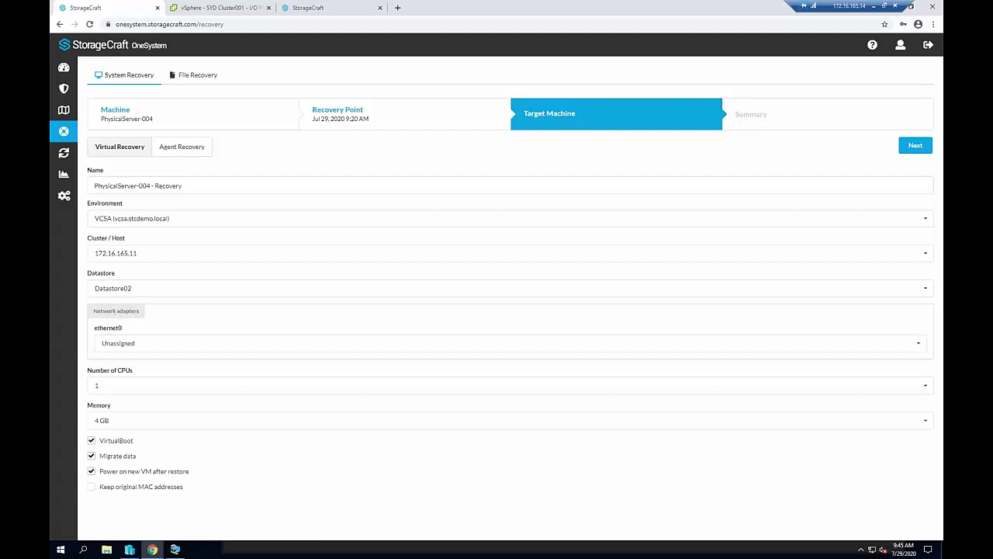
{"action": "left_click", "coordinate": [94, 488]}
{"action": "left_click", "coordinate": [180, 218]}
{"action": "left_click", "coordinate": [158, 280]}
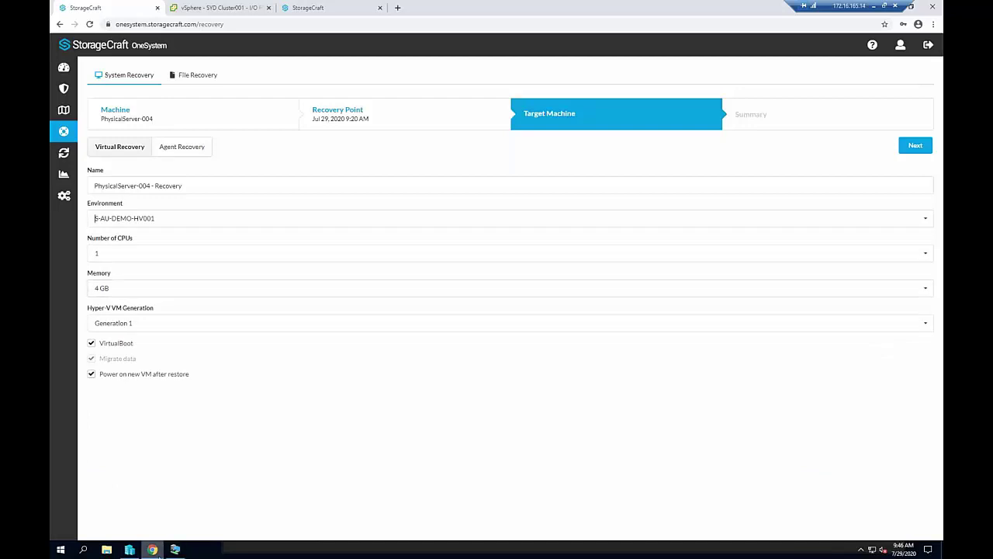
View the Network Adapter hardware option in the PhysicalServer-004 - Recovery2907 VM settings, and close the settings and the VM connection
{"action": "left_click", "coordinate": [175, 550]}
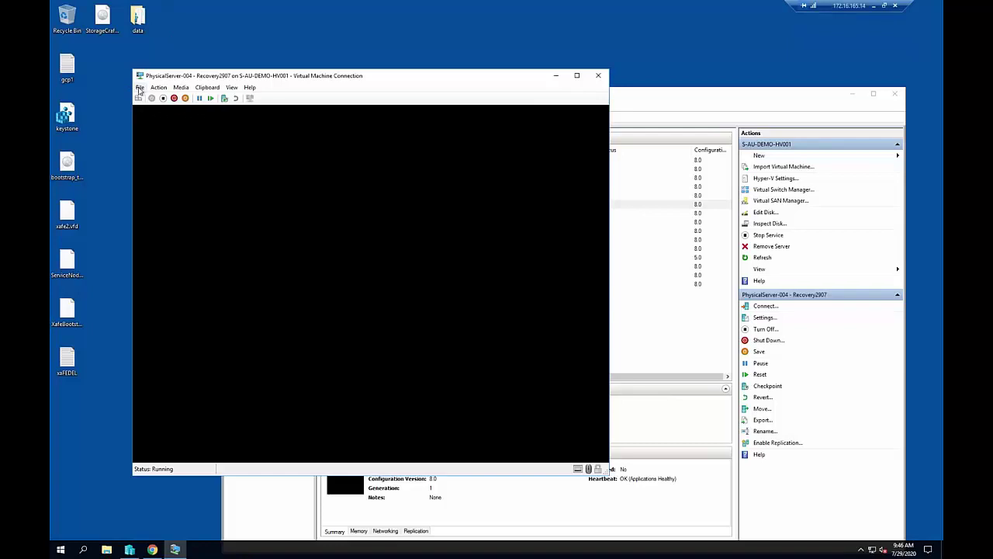
{"action": "left_click", "coordinate": [150, 99]}
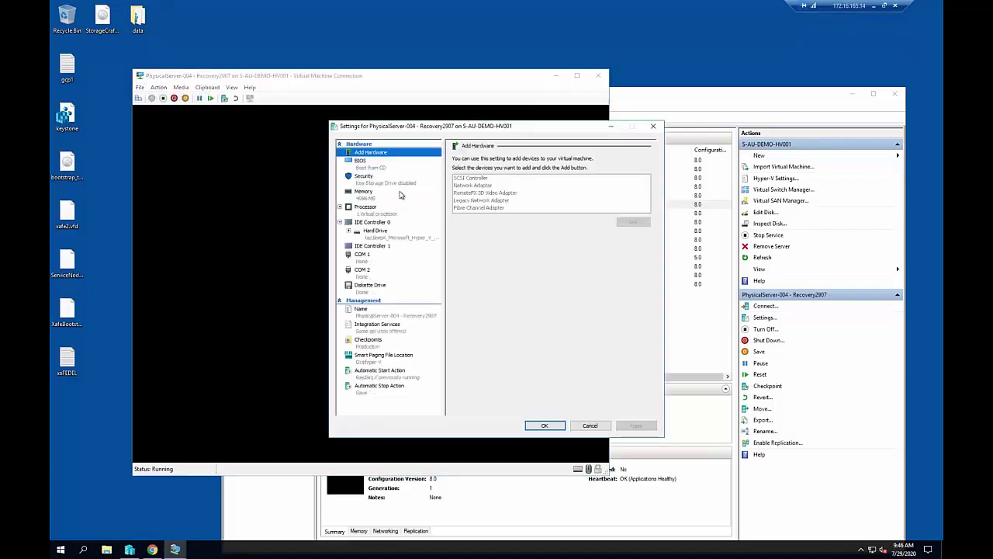
{"action": "left_click", "coordinate": [475, 186]}
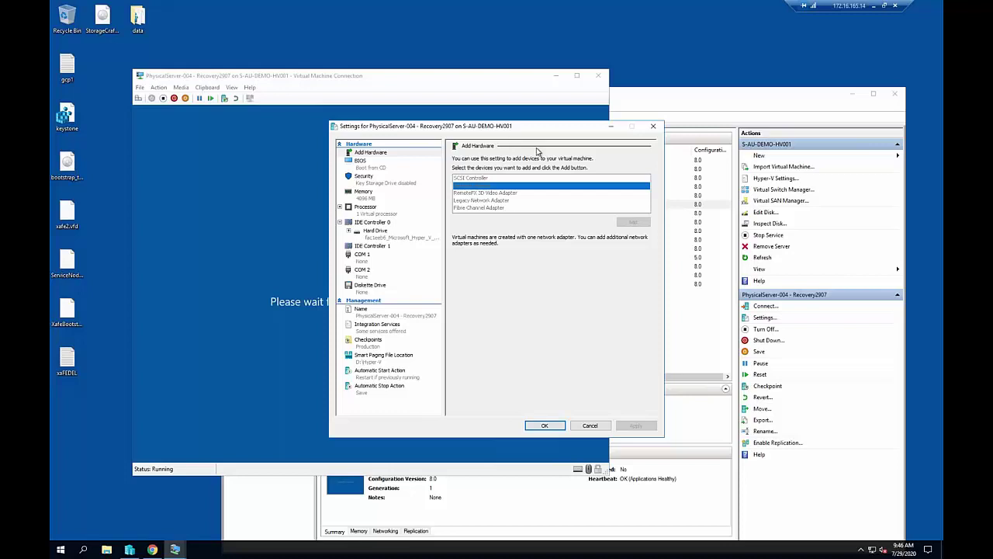
{"action": "left_click", "coordinate": [654, 127]}
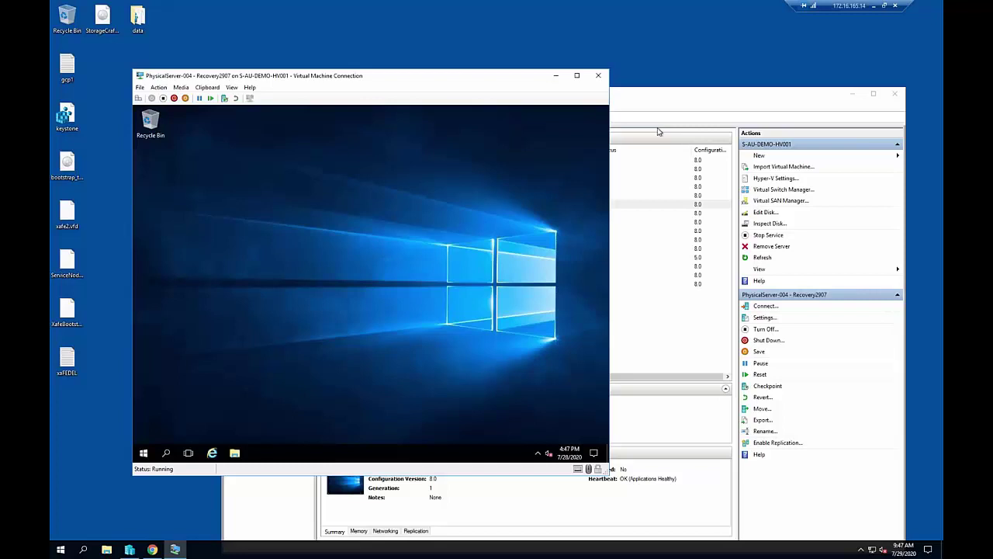
{"action": "left_click", "coordinate": [602, 76]}
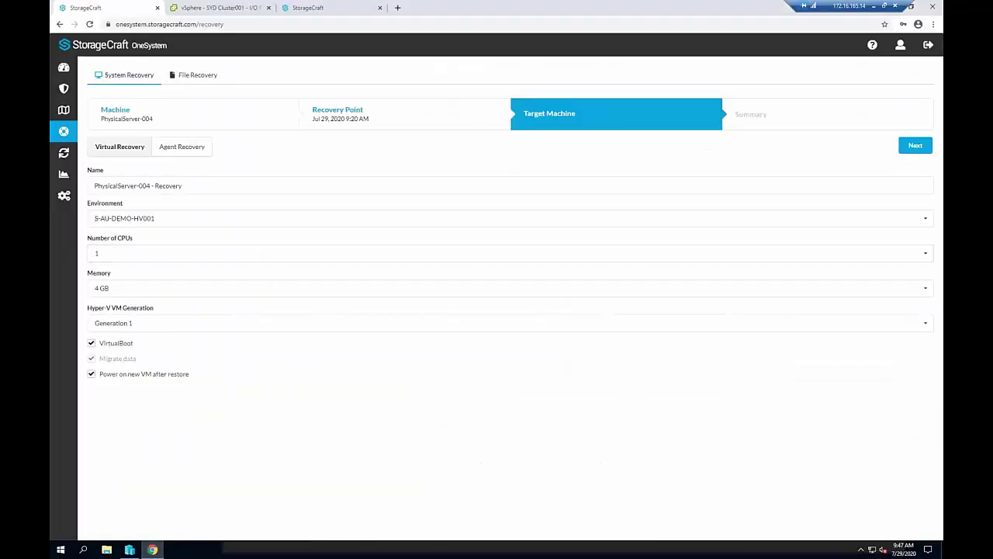
Switch to file recovery for PhysicalServer-004 and browse the files on volume 2 of Disk 1
{"action": "left_click", "coordinate": [195, 76]}
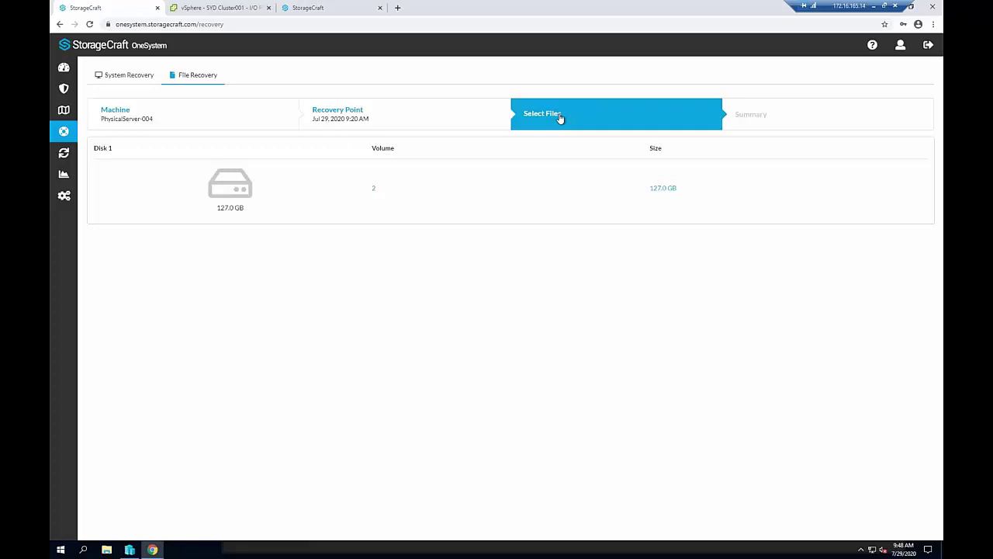
{"action": "left_click", "coordinate": [377, 193]}
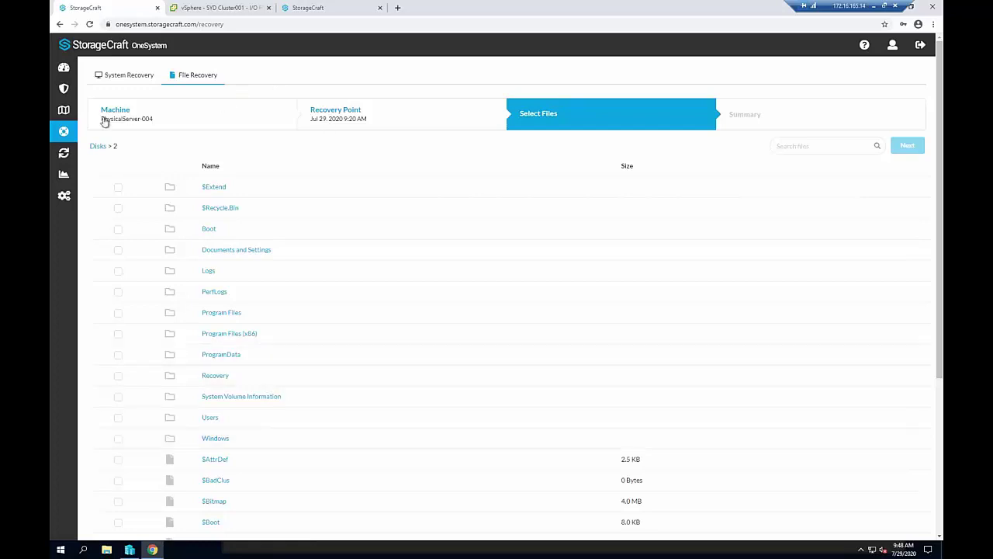
Look over the OneSystem Analytics page and the Environments, Sites and Integrations sections of the configuration
{"action": "left_click", "coordinate": [63, 177]}
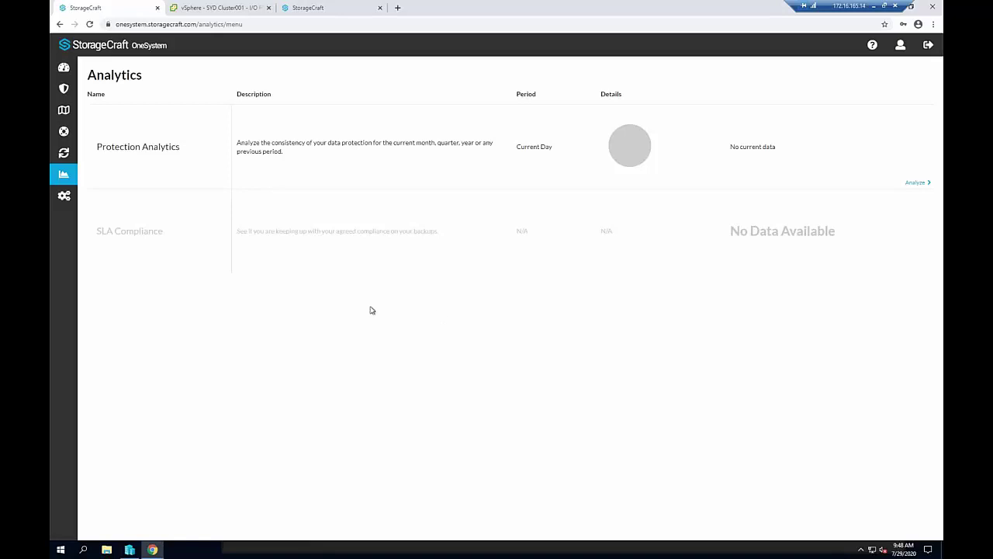
{"action": "left_click", "coordinate": [65, 200]}
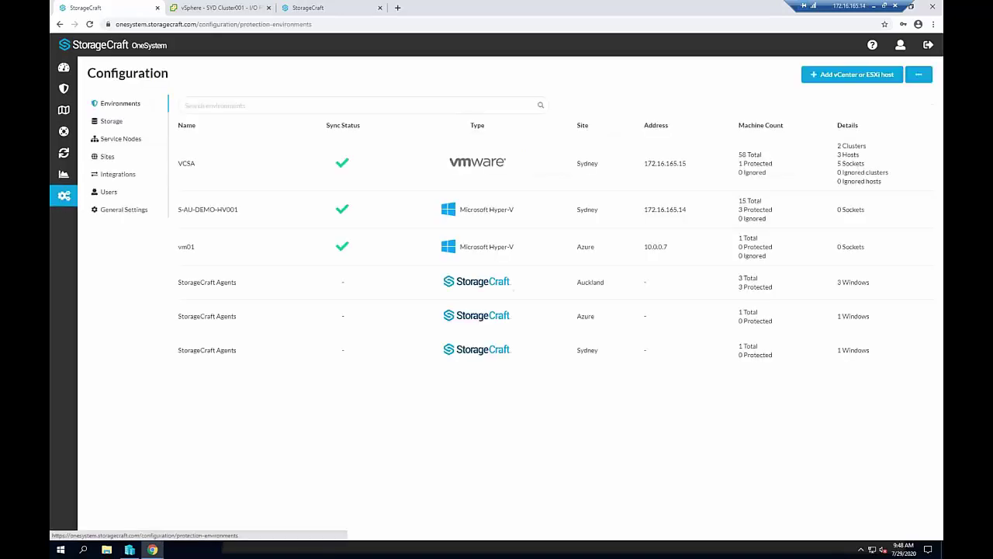
{"action": "left_click", "coordinate": [109, 157]}
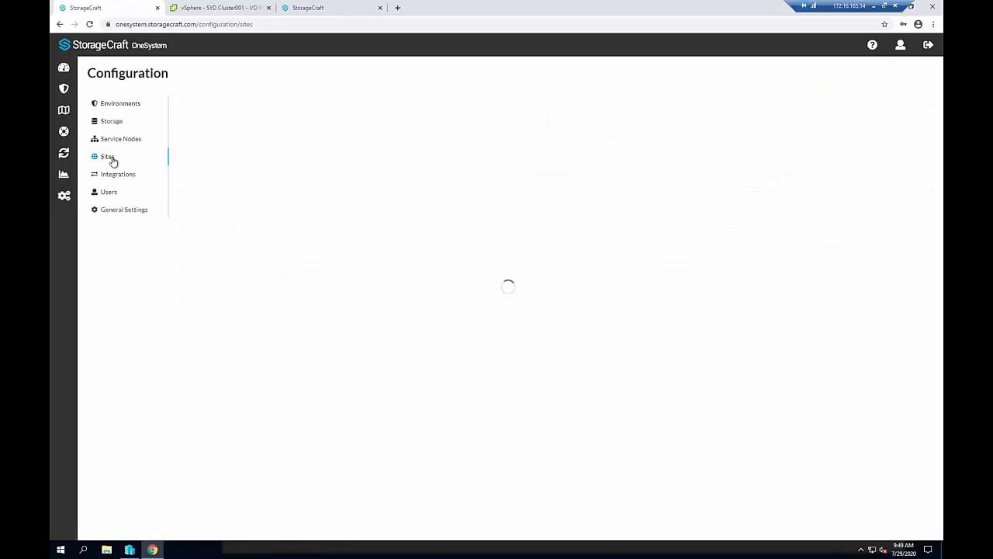
{"action": "mouse_move", "coordinate": [753, 322]}
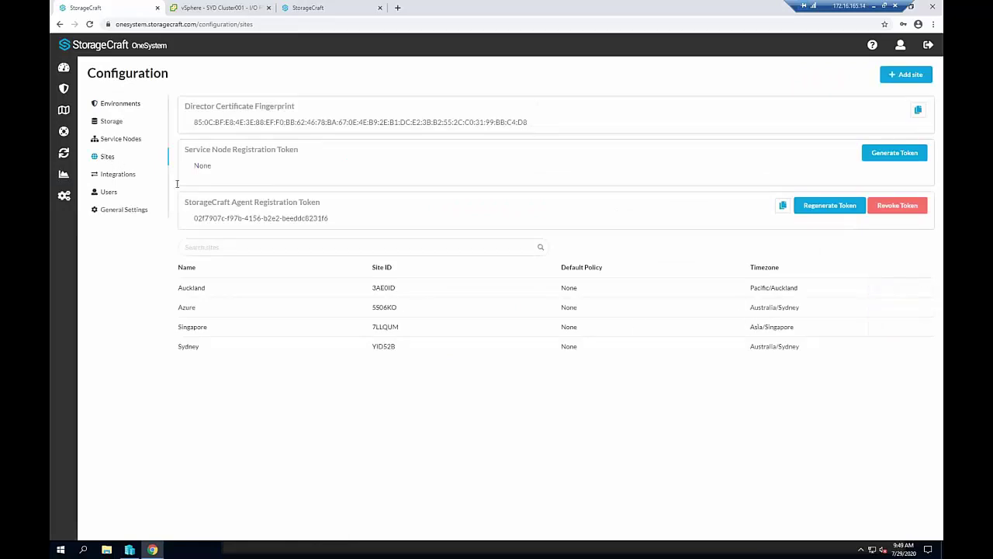
{"action": "left_click", "coordinate": [126, 174]}
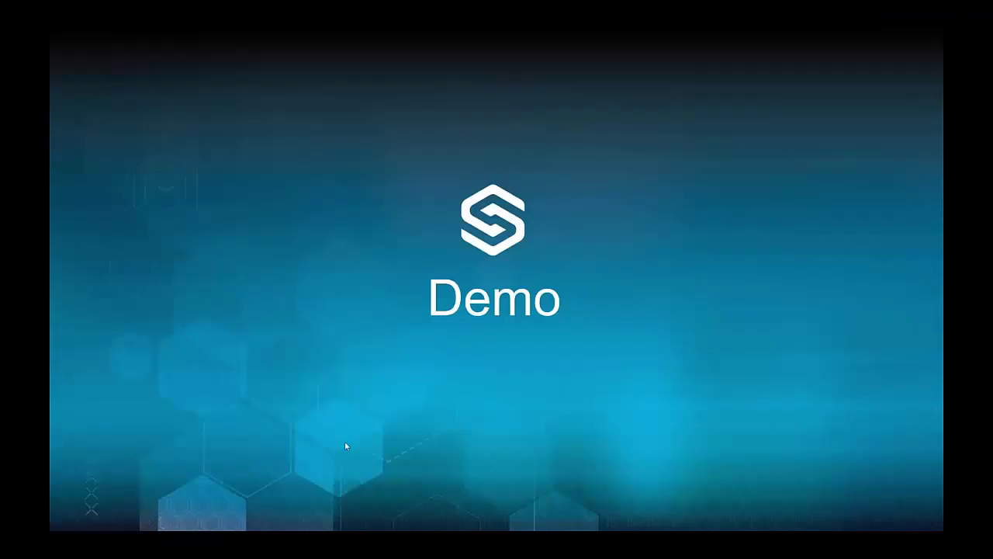
{"action": "left_click", "coordinate": [345, 442]}
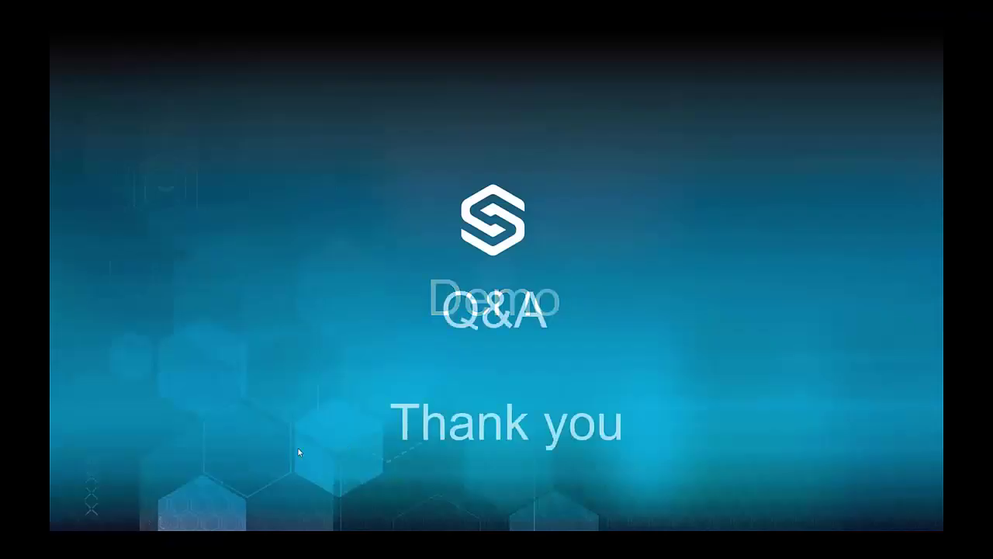